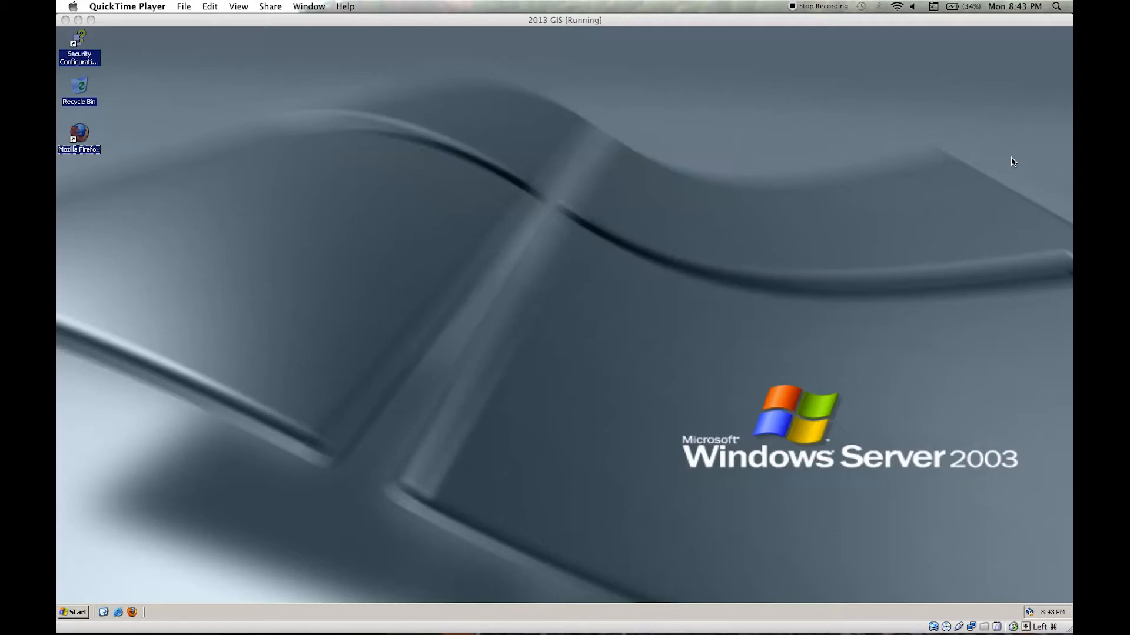
Give focus to the Windows Server 2003 virtual machine window
{"action": "left_click", "coordinate": [686, 202]}
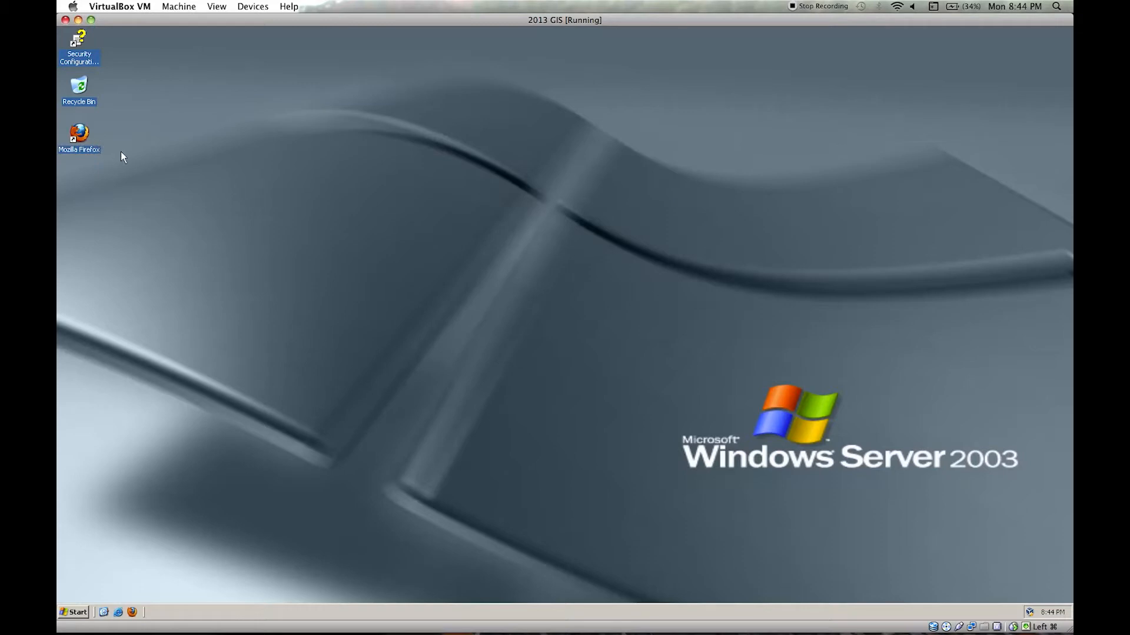
Launch Firefox, load esri.com/EducationEdition, and start the free Esri Global Account sign-up
{"action": "double_click", "coordinate": [88, 143]}
{"action": "left_click", "coordinate": [129, 82]}
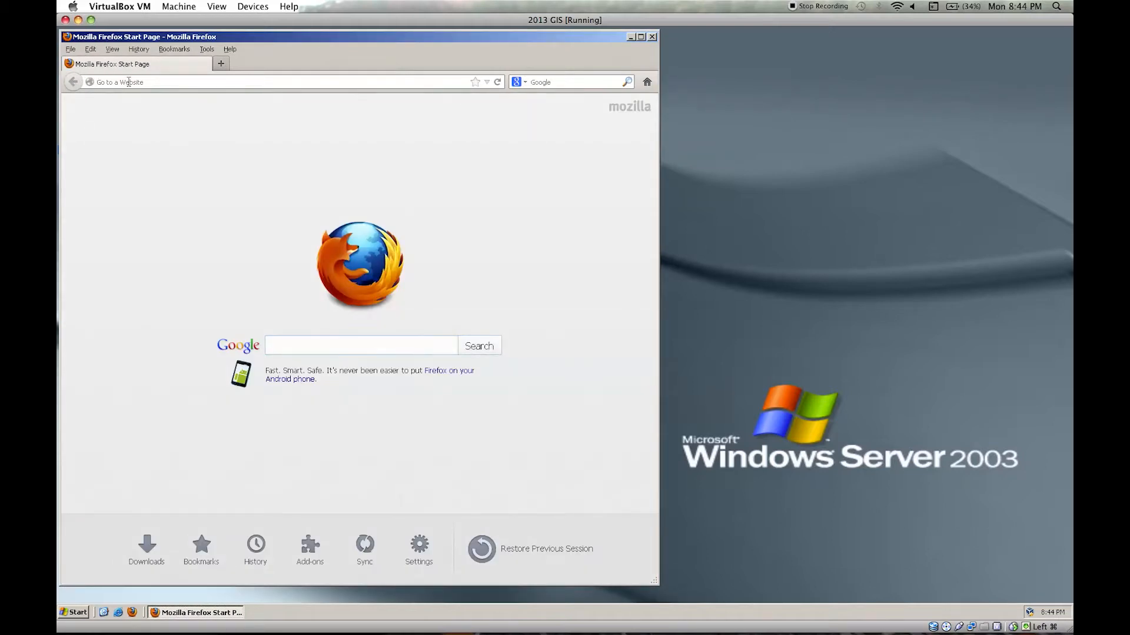
{"action": "type", "text": "esr"}
{"action": "type", "text": "i.com"}
{"action": "type", "text": "/Educatio"}
{"action": "type", "text": "nEdition"}
{"action": "key", "text": "Return"}
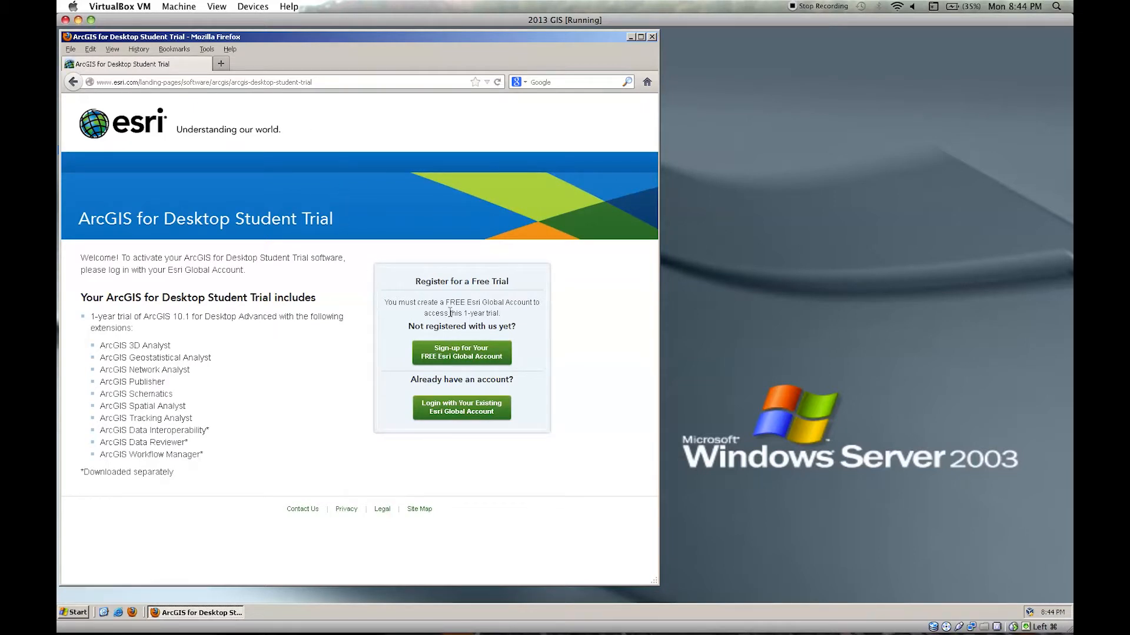
{"action": "left_click", "coordinate": [490, 364]}
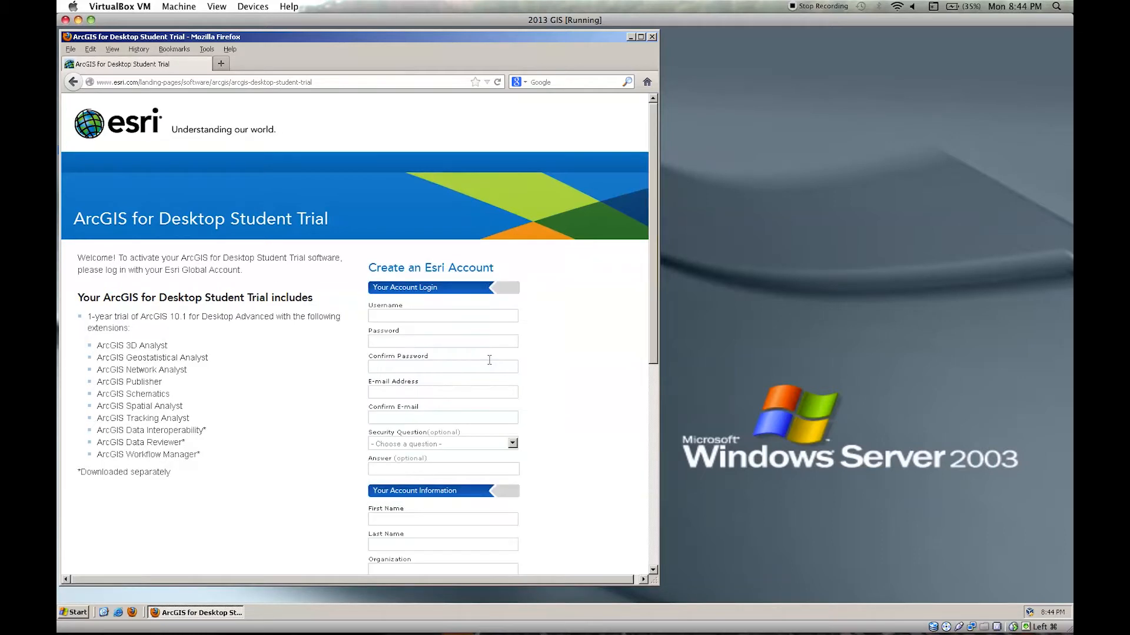
Enter the account username, the password twice, and the e-mail address twice
{"action": "left_click", "coordinate": [467, 318]}
{"action": "type", "text": "BoogieMan"}
{"action": "key", "text": "Tab"}
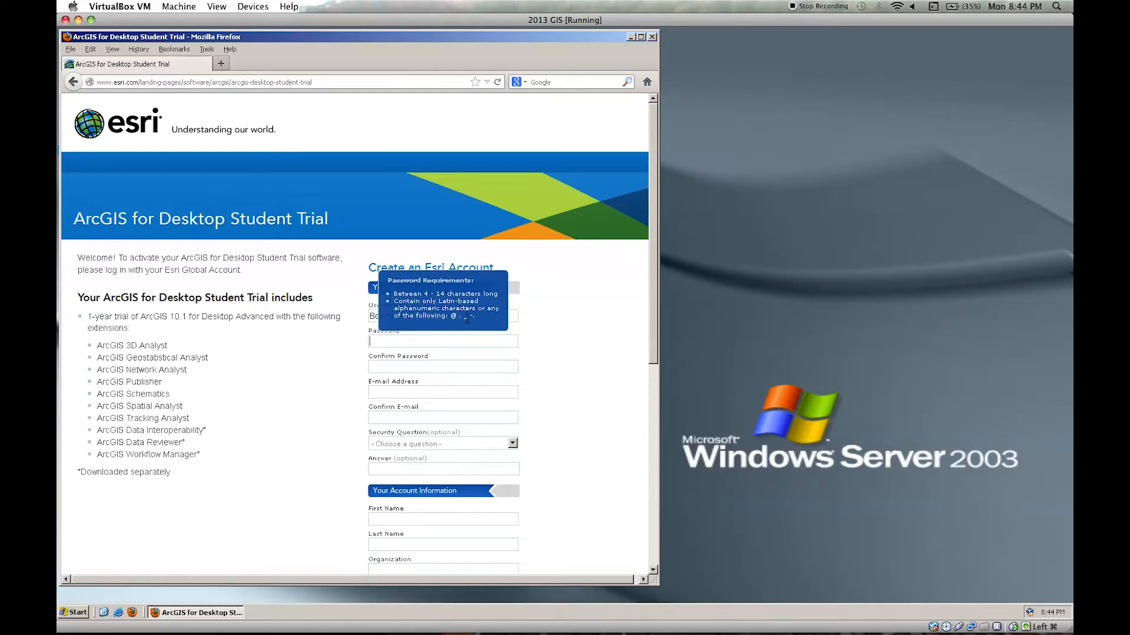
{"action": "type", "text": "********"}
{"action": "key", "text": "Tab"}
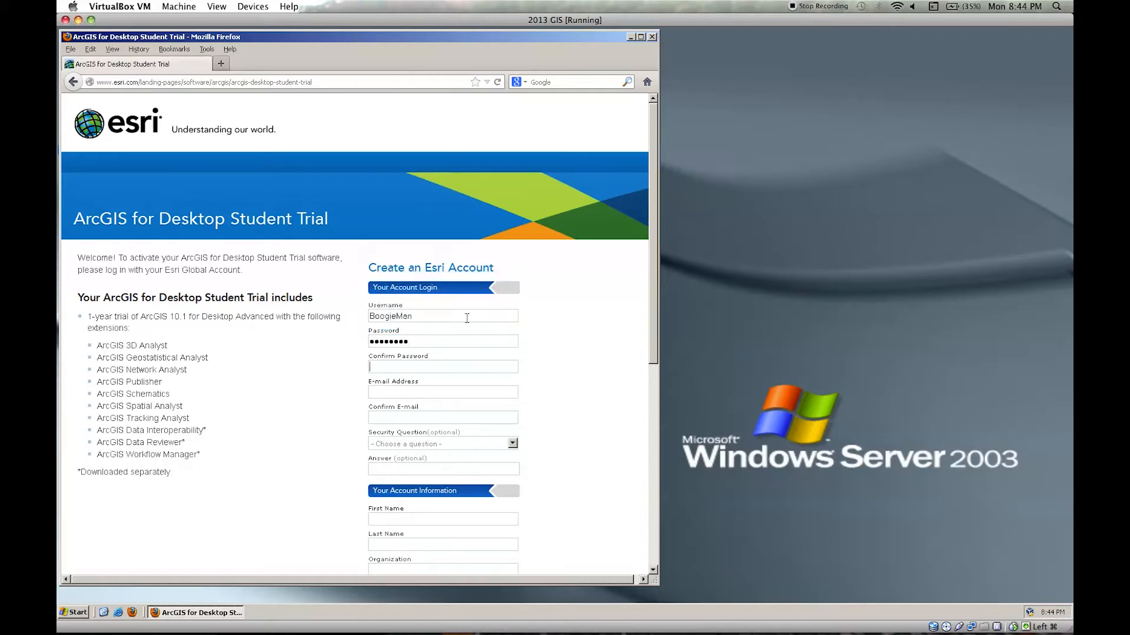
{"action": "type", "text": "*********"}
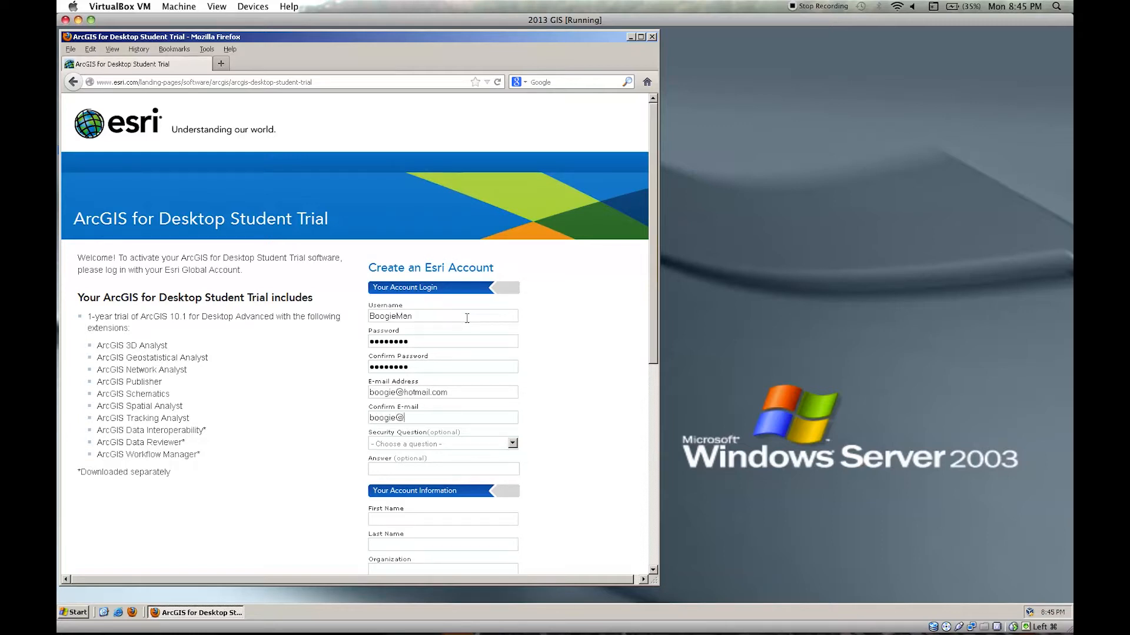
Choose the 'What city were you born in?' security question and type its answer
{"action": "left_click", "coordinate": [454, 442]}
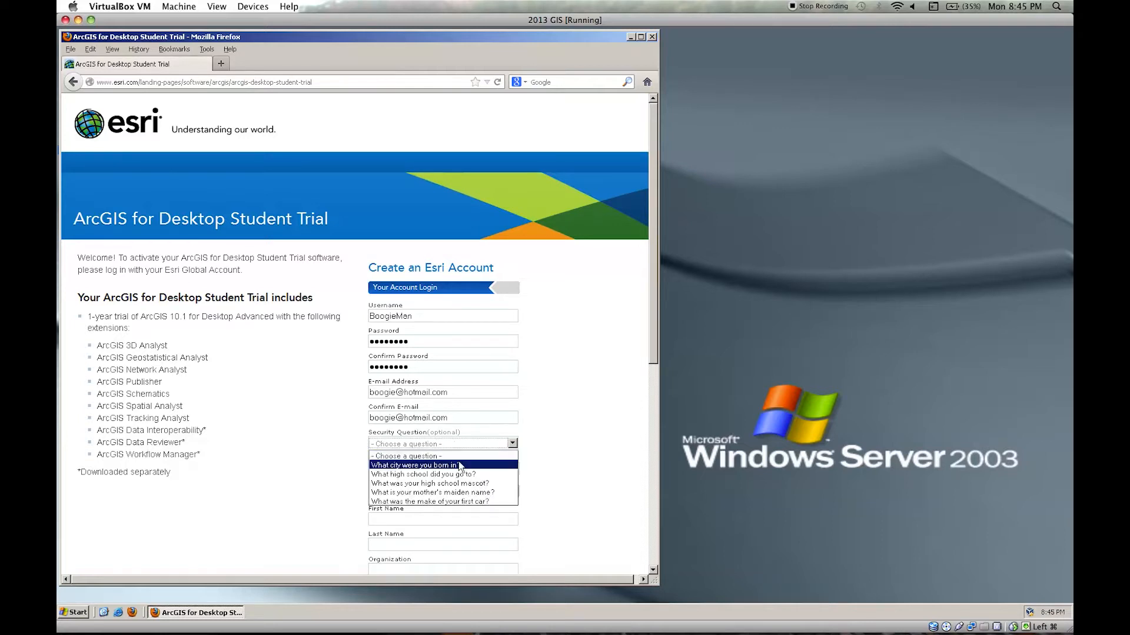
{"action": "left_click", "coordinate": [458, 464]}
{"action": "left_click", "coordinate": [451, 469]}
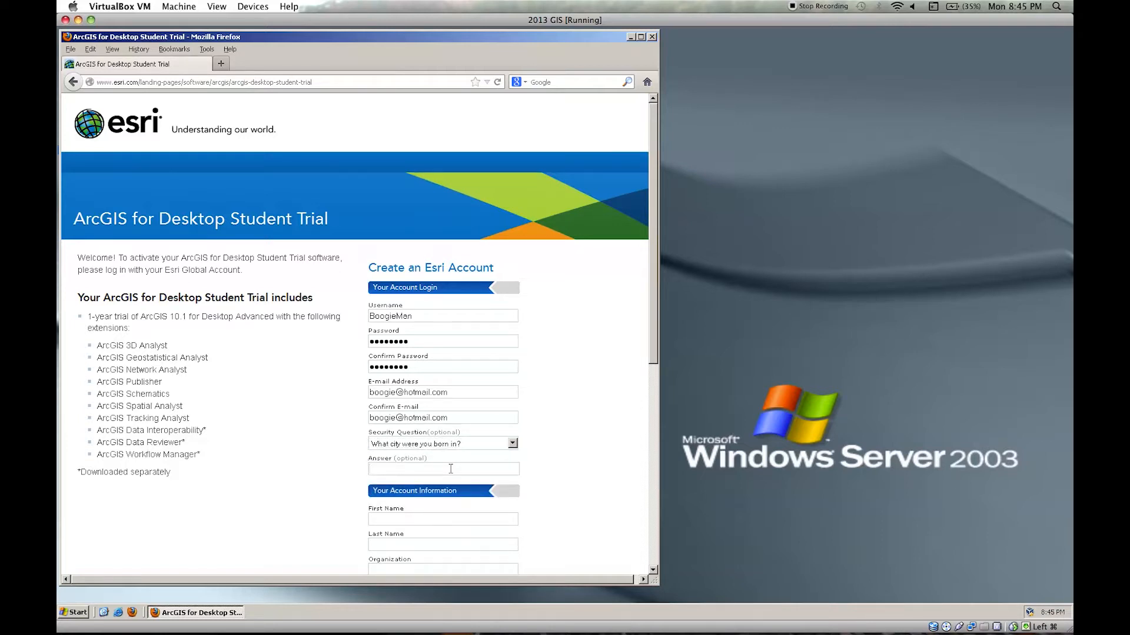
{"action": "scroll", "coordinate": [451, 469], "scroll_direction": "down", "scroll_amount": 6}
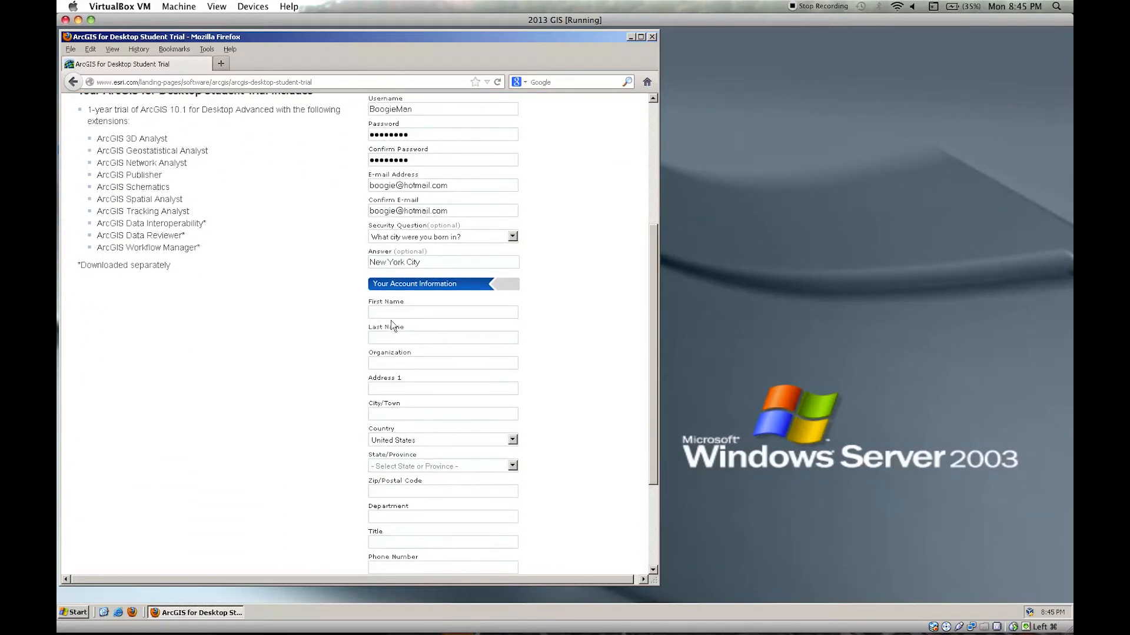
Fill in first and last name, organization University of Miami, street address and city
{"action": "left_click", "coordinate": [391, 313]}
{"action": "type", "text": "TheBoogie"}
{"action": "key", "text": "Tab"}
{"action": "type", "text": "Man"}
{"action": "key", "text": "Tab"}
{"action": "type", "text": "University of"}
{"action": "type", "text": " Miami"}
{"action": "type", "text": "1251"}
{"action": "type", "text": " Memoria"}
{"action": "type", "text": "l Drive"}
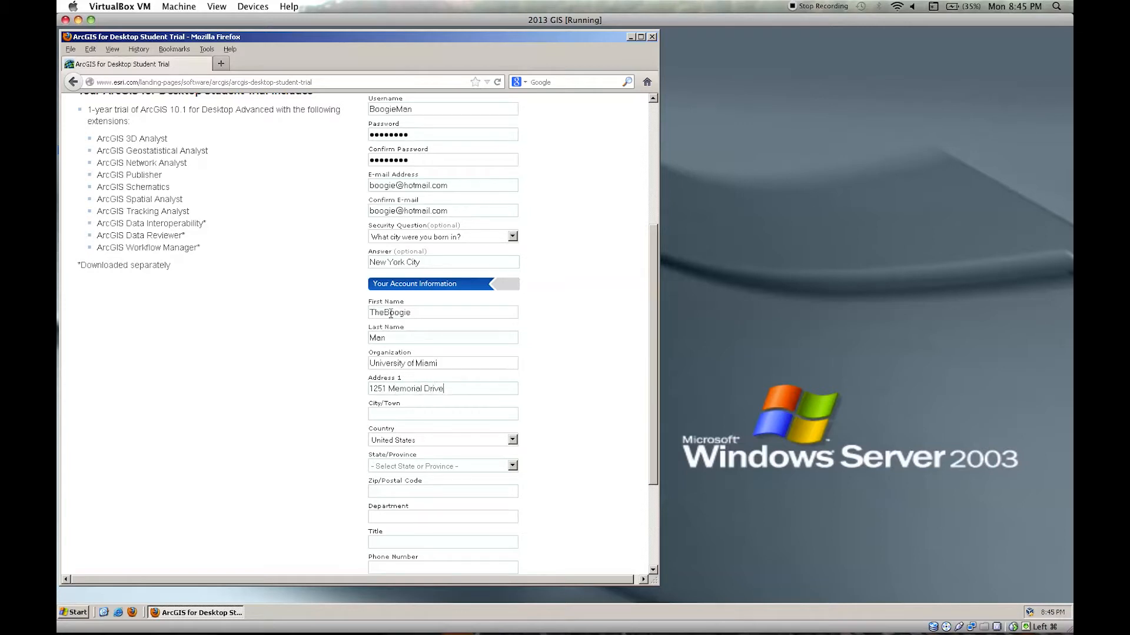
{"action": "type", "text": "Coral Gables"}
{"action": "key", "text": "Tab"}
Set state to Florida, add zip, the engineering department, Teaching Assistant title and phone, then submit
{"action": "key", "text": "Tab"}
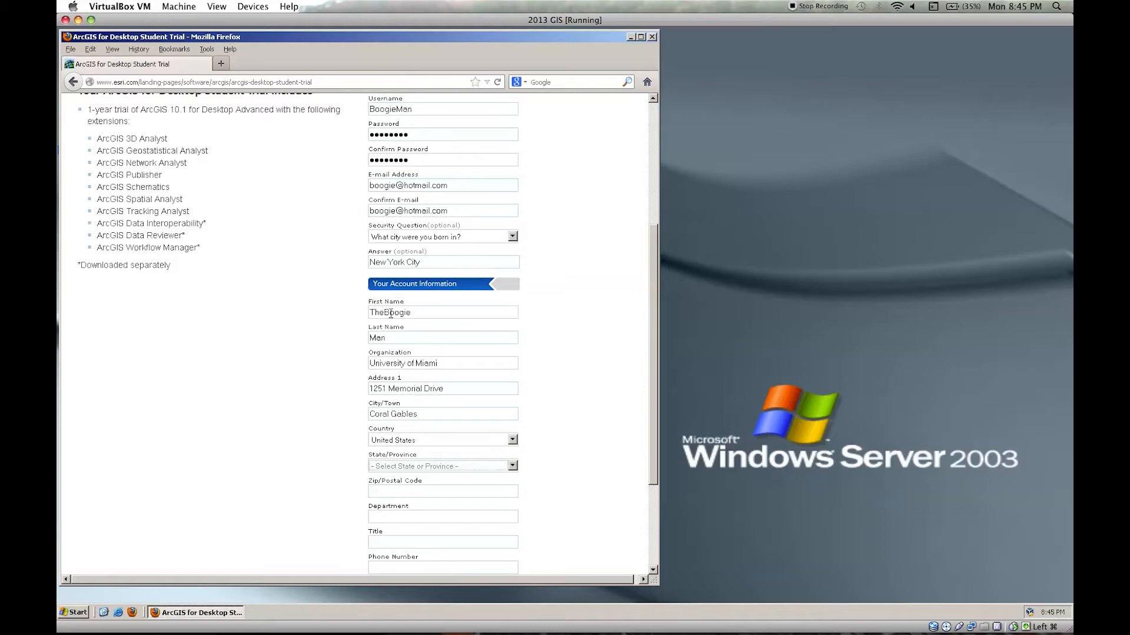
{"action": "key", "text": "f"}
{"action": "key", "text": "Tab"}
{"action": "type", "text": "33124"}
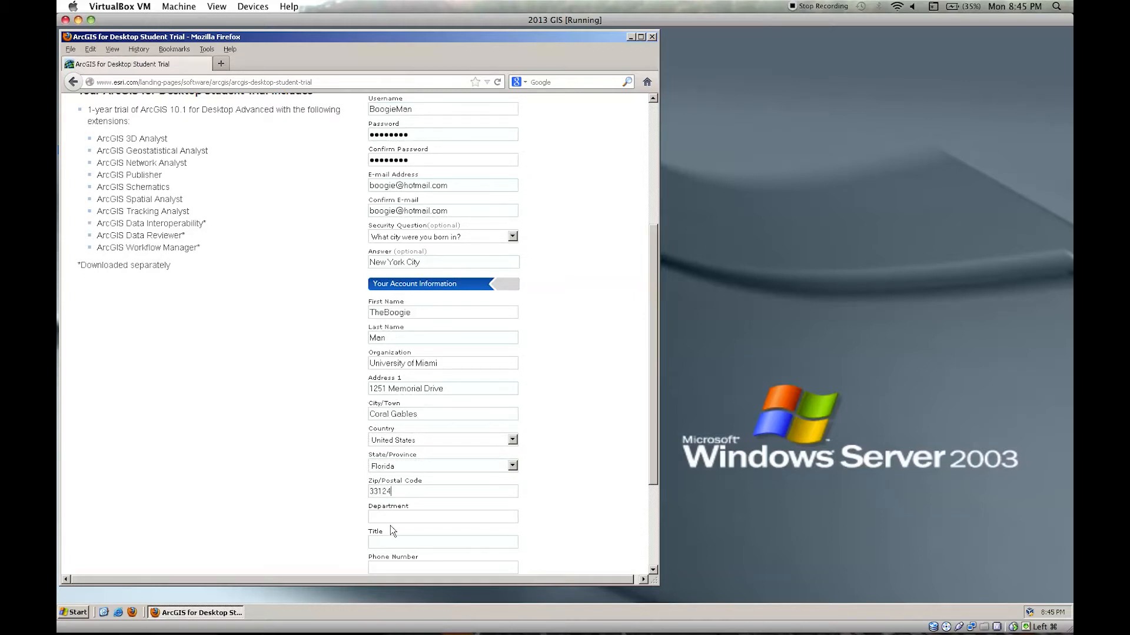
{"action": "type", "text": "Civil, Architectural, and Environmental E"}
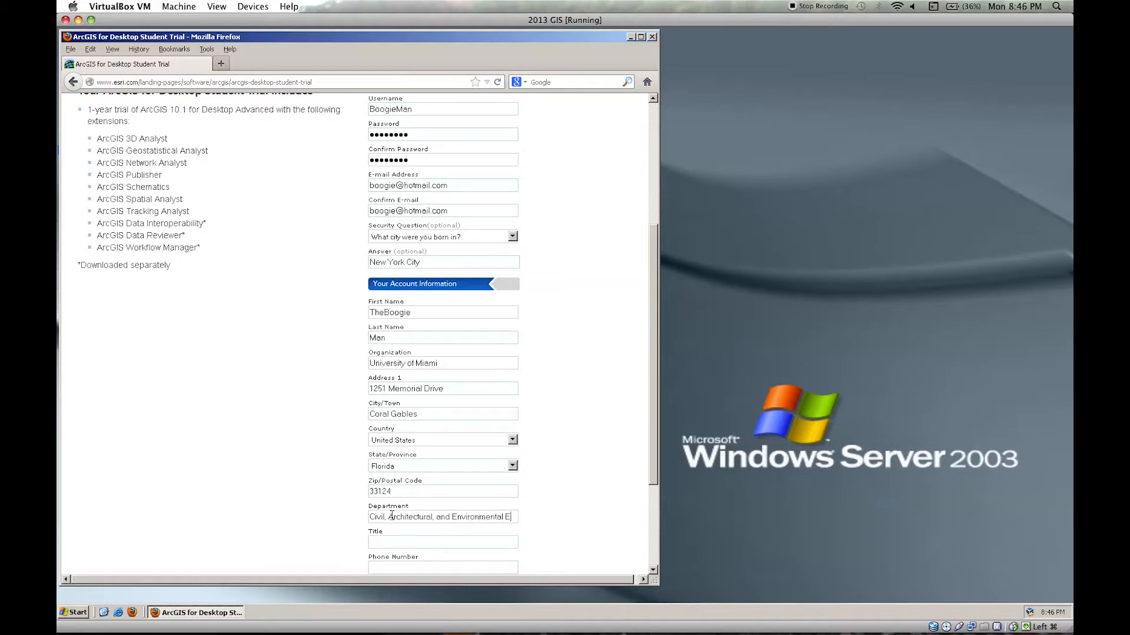
{"action": "type", "text": "ngineering"}
{"action": "scroll", "coordinate": [310, 512], "scroll_direction": "down", "scroll_amount": 2}
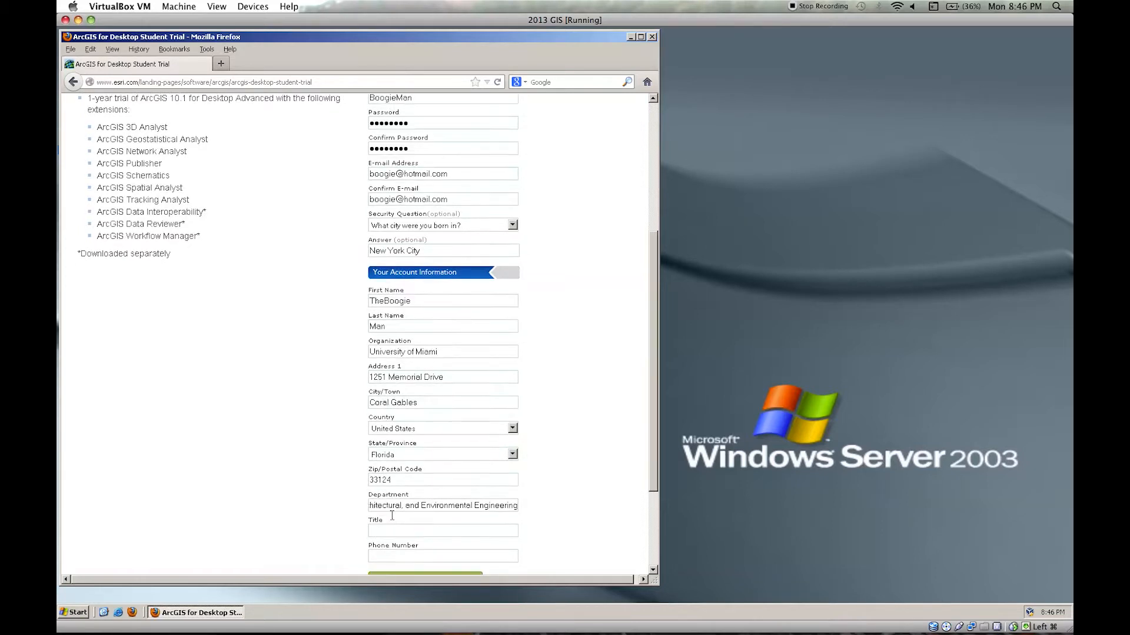
{"action": "type", "text": "Teaching Assistant"}
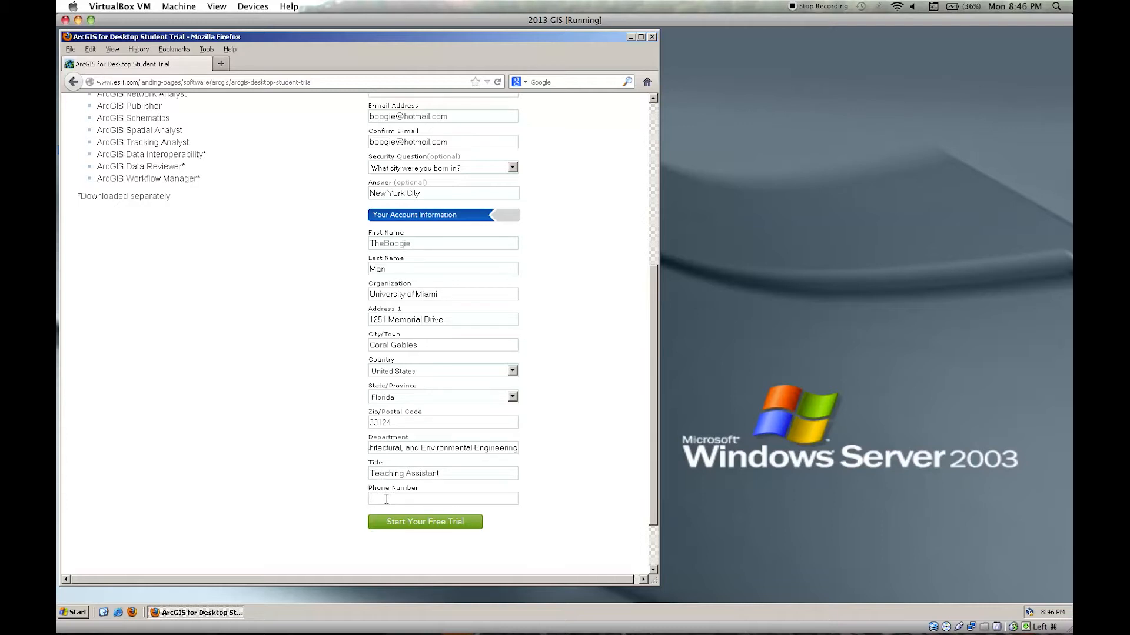
{"action": "left_click", "coordinate": [386, 499]}
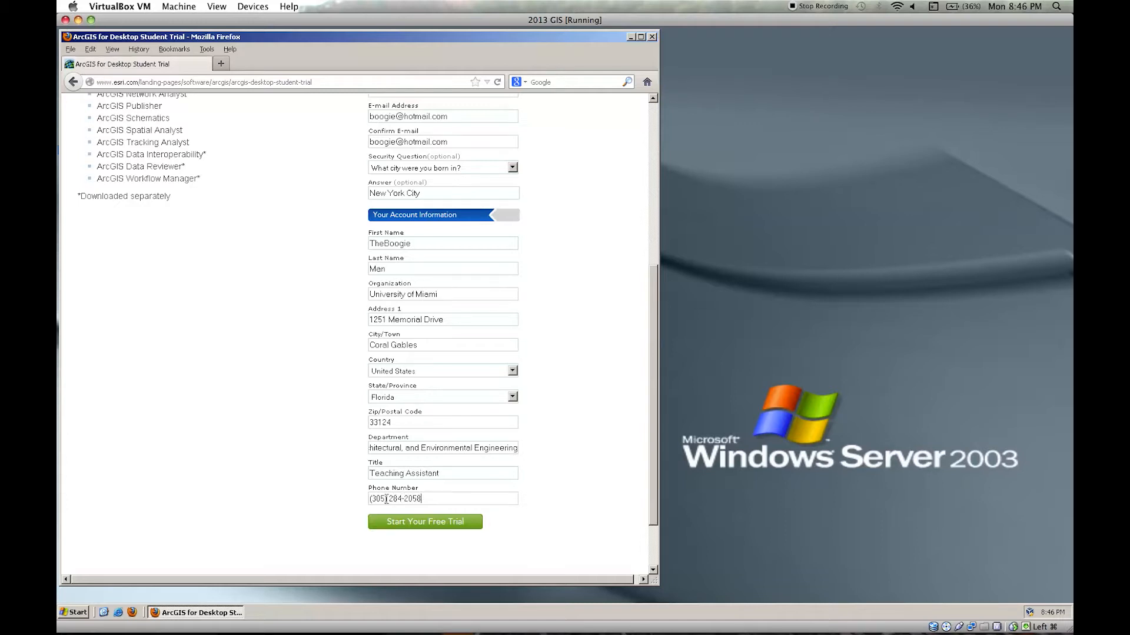
{"action": "left_click", "coordinate": [404, 522]}
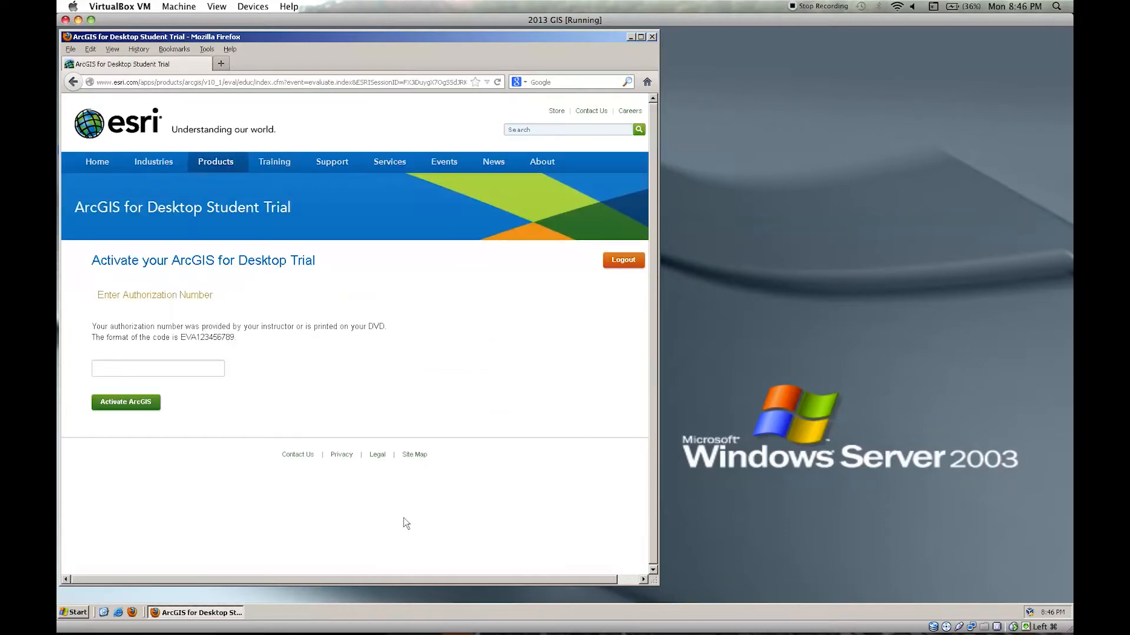
Activate the ArcGIS for Desktop trial using the EVA authorization number
{"action": "left_click", "coordinate": [212, 372]}
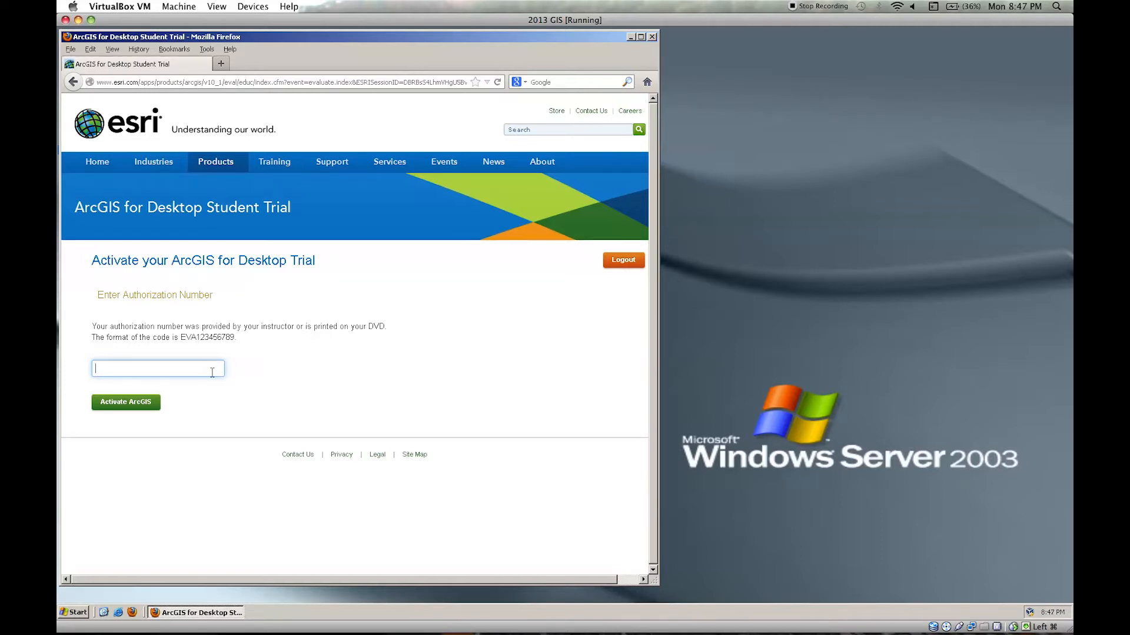
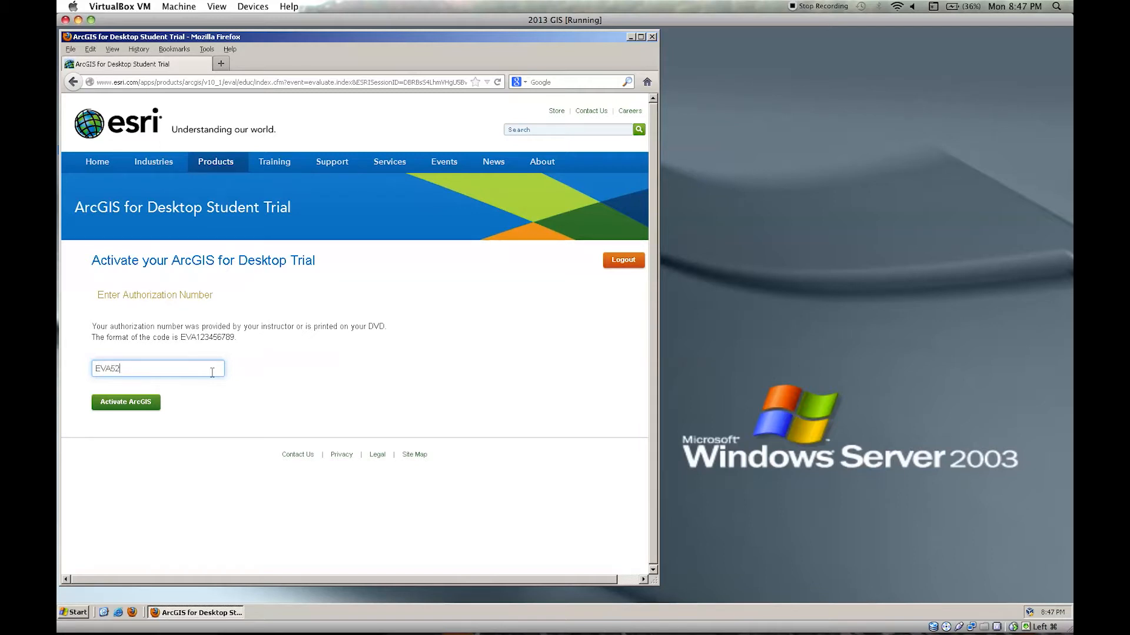
{"action": "left_click", "coordinate": [125, 405]}
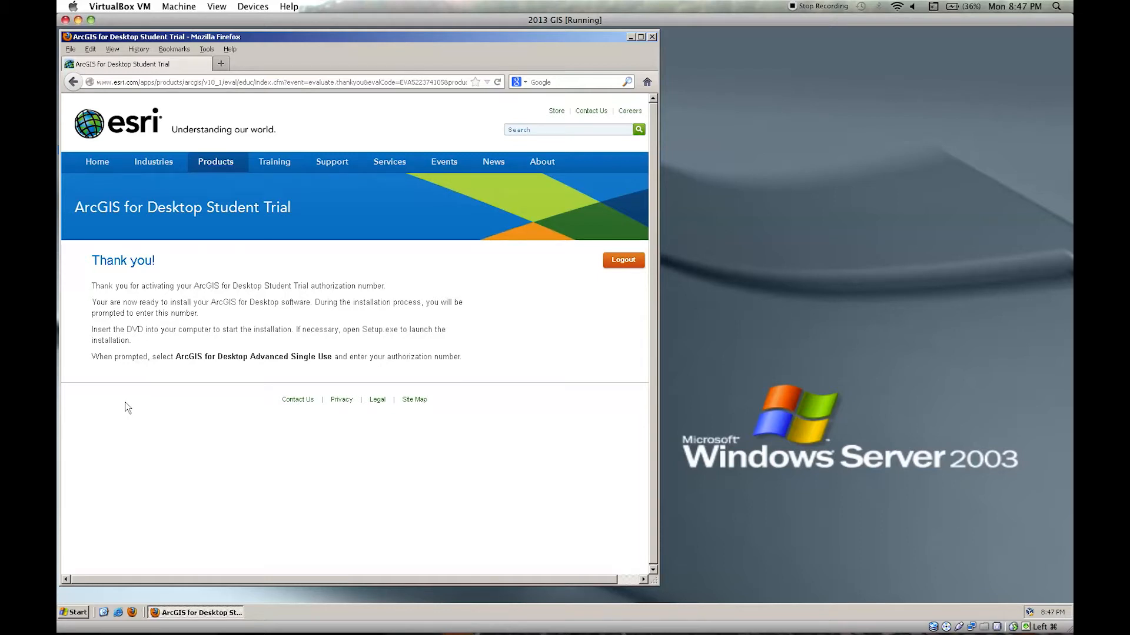
Log out of the Esri account and close Firefox
{"action": "left_click", "coordinate": [639, 265]}
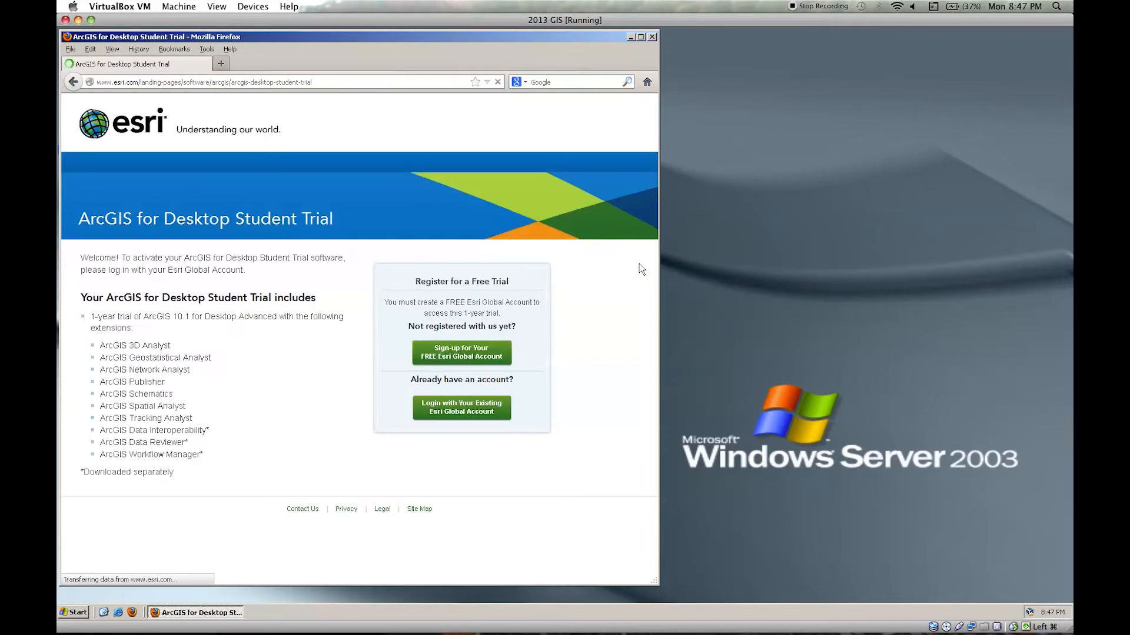
{"action": "left_click", "coordinate": [652, 36]}
{"action": "left_click", "coordinate": [549, 168]}
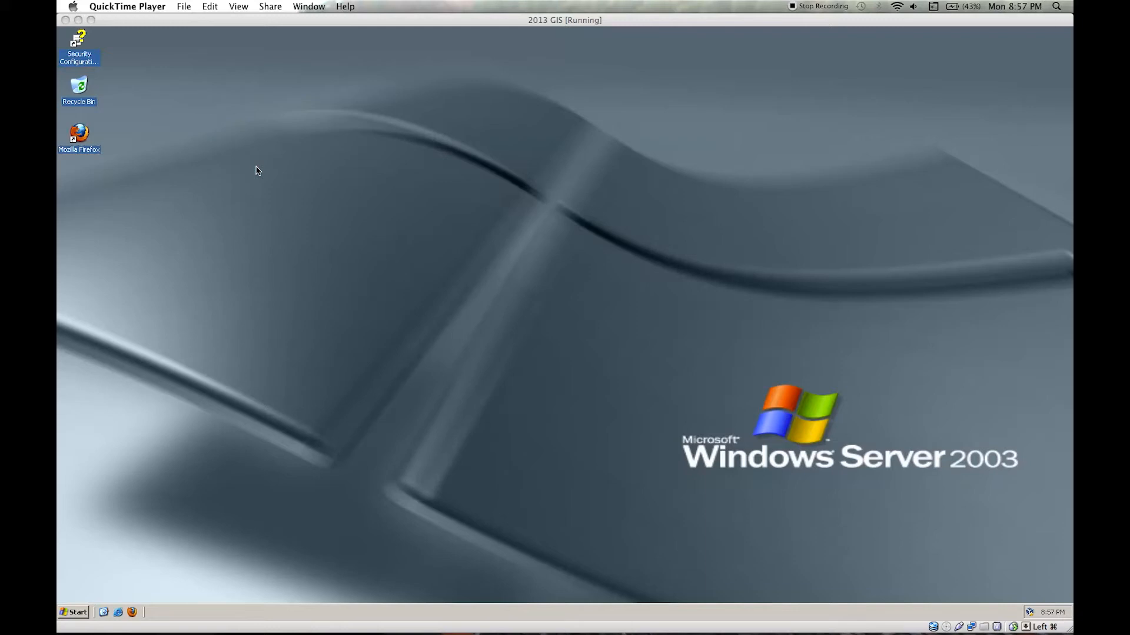
Attach the host DVD drive 'MATSHITA DVD-R UJ-898' to the VM from the Devices menu
{"action": "left_click", "coordinate": [256, 165]}
{"action": "left_click", "coordinate": [253, 7]}
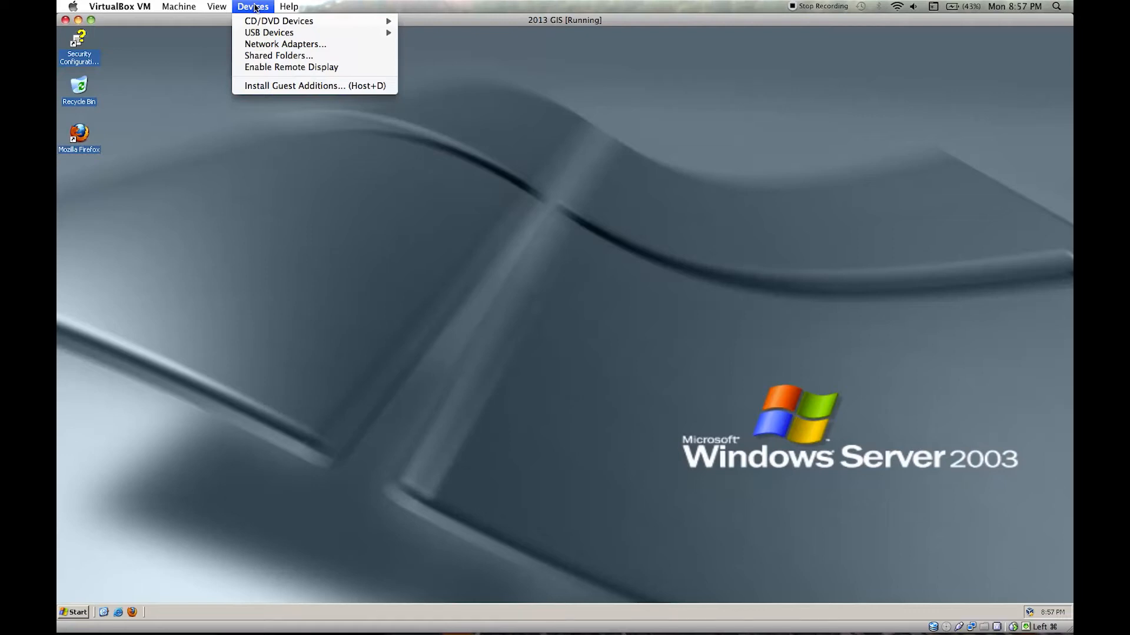
{"action": "mouse_move", "coordinate": [306, 22]}
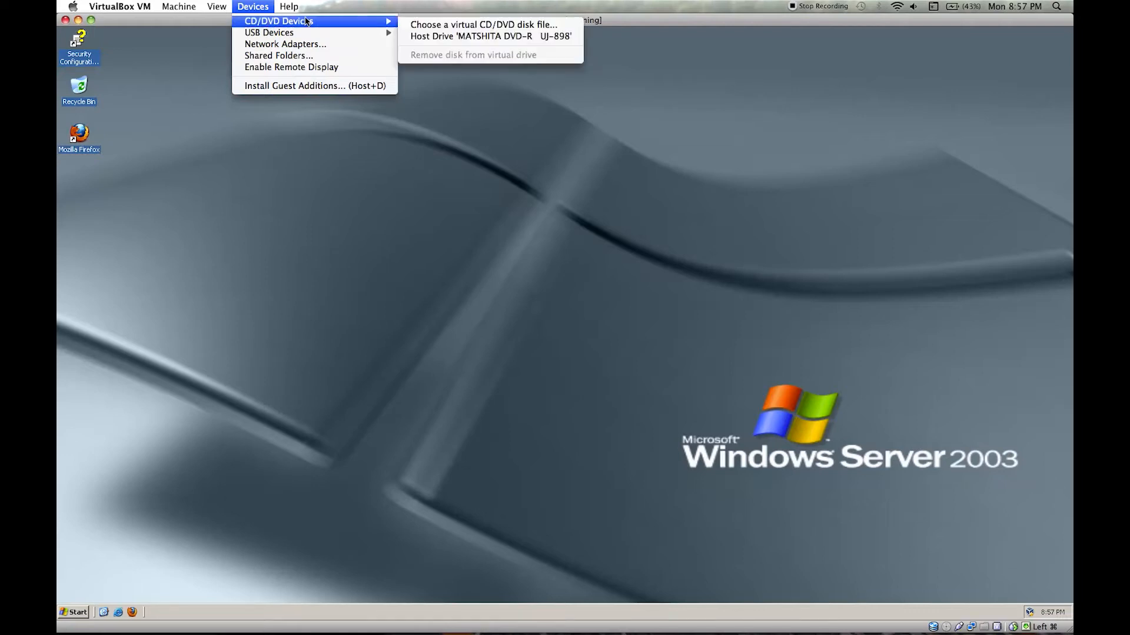
{"action": "left_click", "coordinate": [420, 37]}
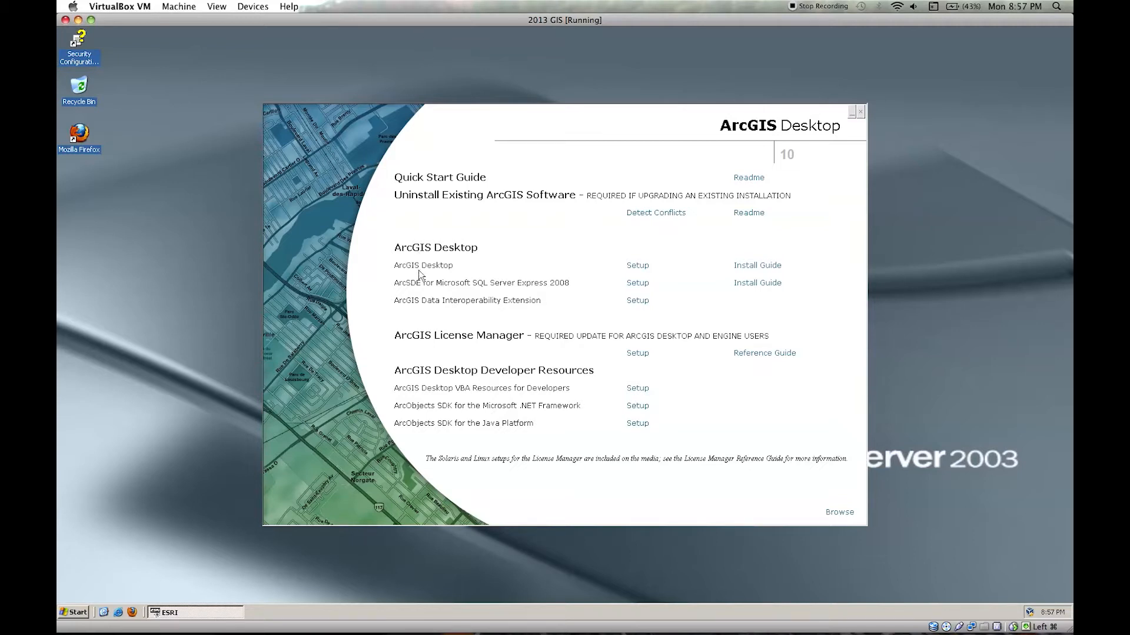
Run ArcGIS Desktop Setup, dismiss the .NET Framework 3.5 SP1 errors, and close the launcher
{"action": "left_click", "coordinate": [646, 270]}
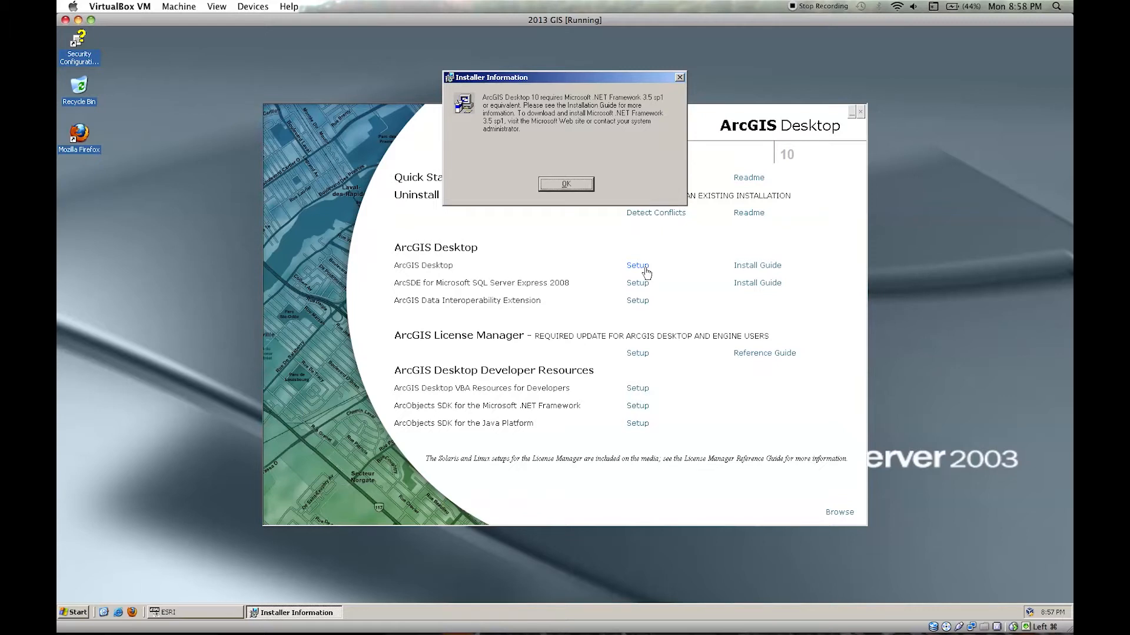
{"action": "left_click", "coordinate": [566, 184]}
{"action": "left_click", "coordinate": [630, 178]}
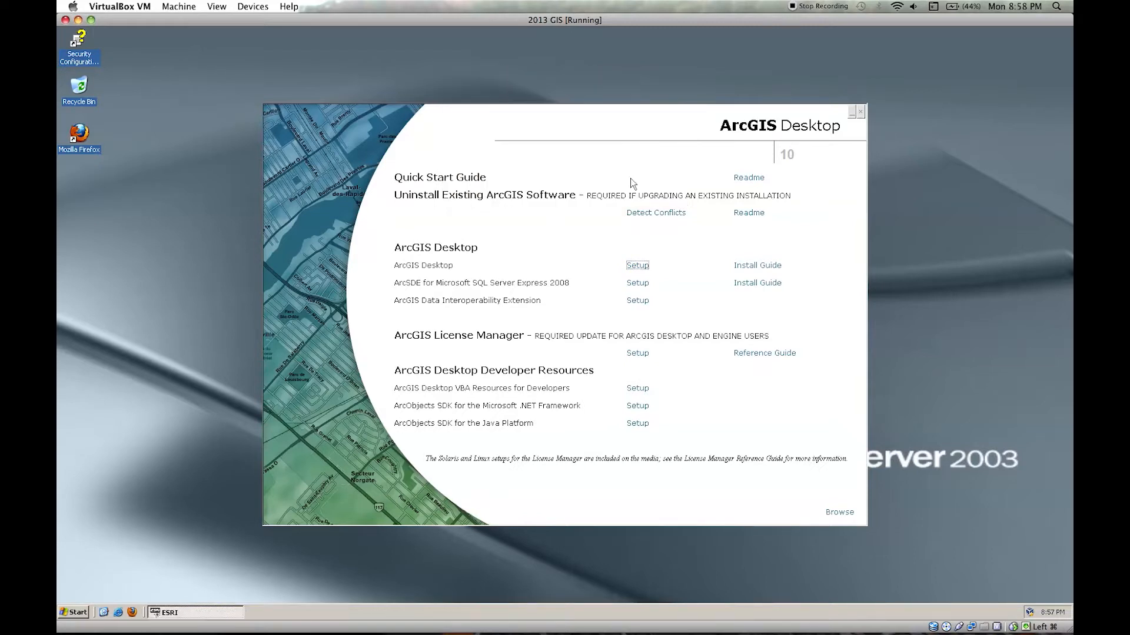
{"action": "left_click", "coordinate": [860, 113]}
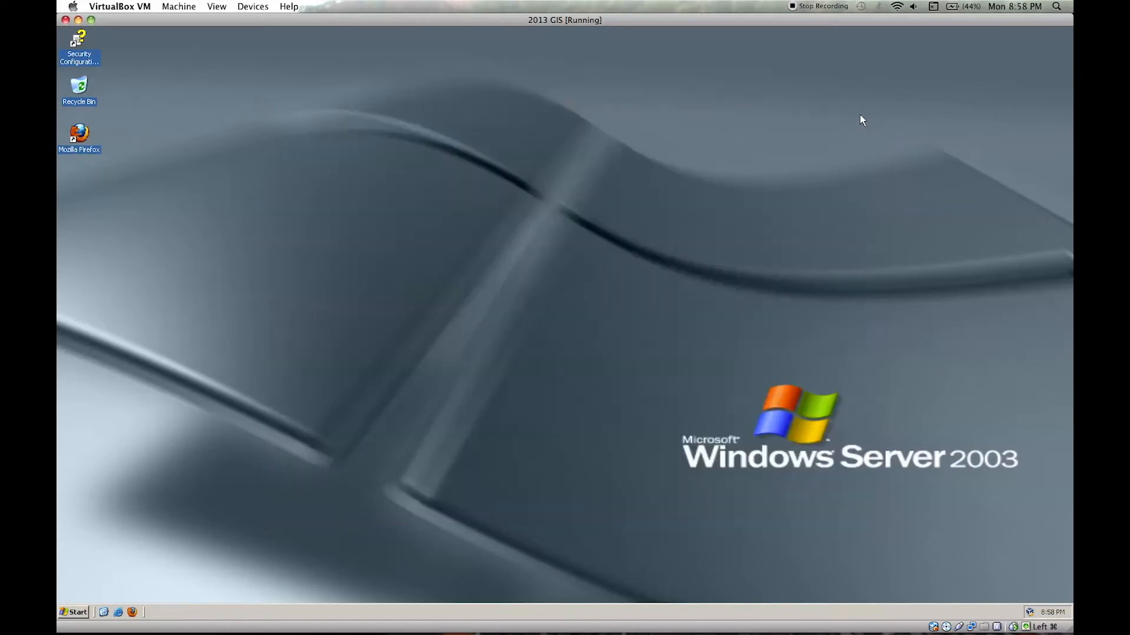
Search for 'microsoft .net framework 3.5 sp1' and save dotnetfx35setup.exe from Microsoft's Download Center
{"action": "left_click", "coordinate": [133, 613]}
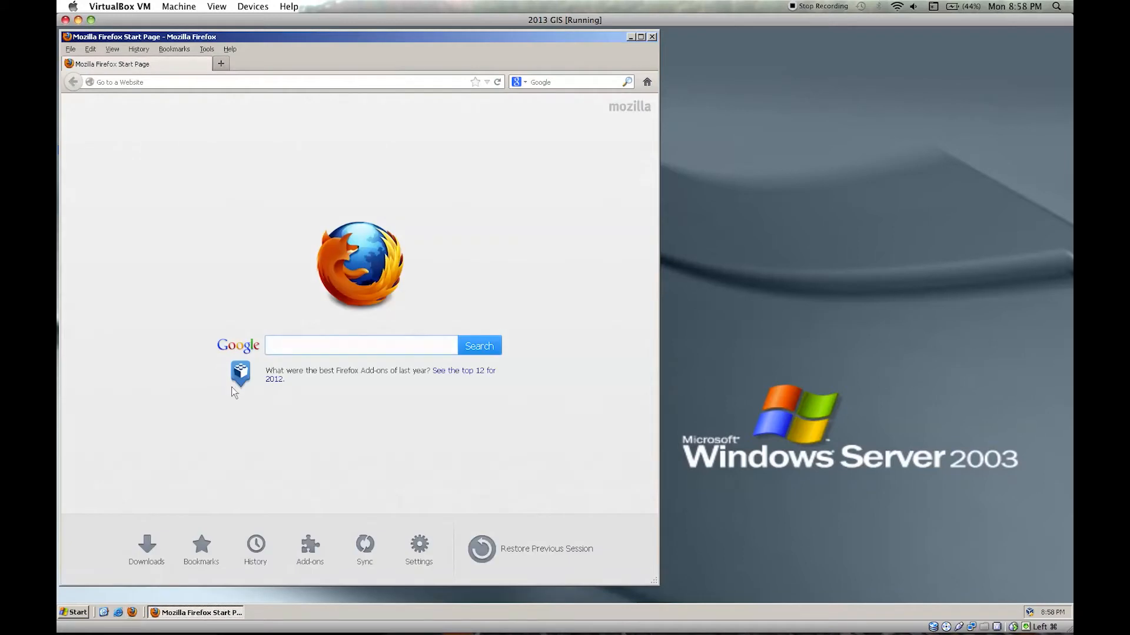
{"action": "type", "text": "micros"}
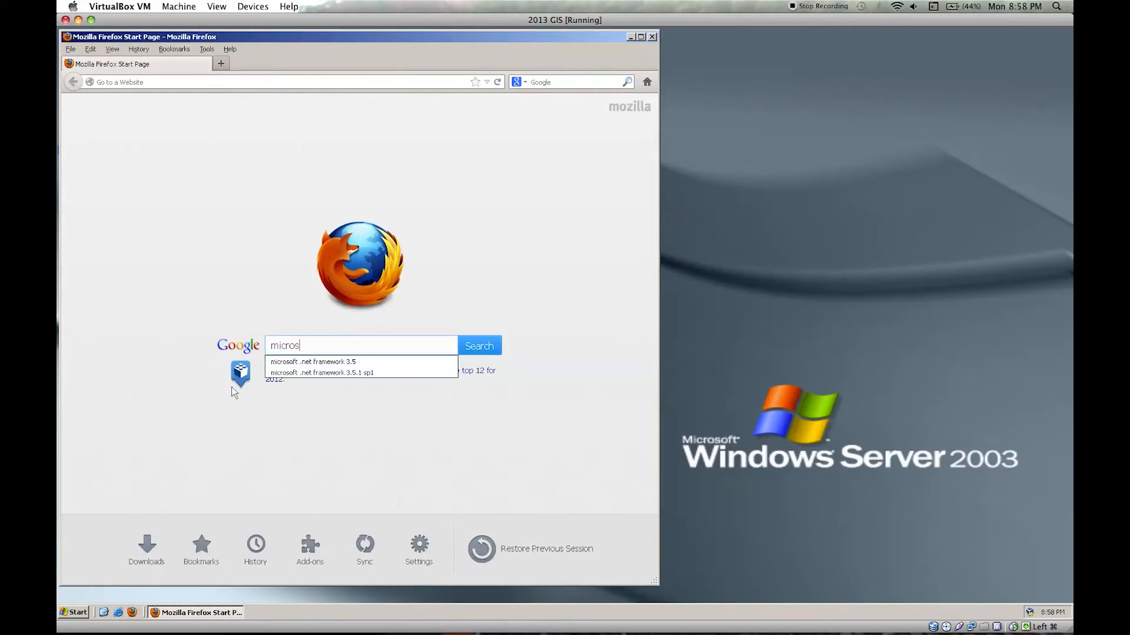
{"action": "type", "text": "oft .net framework 3.5 sp1"}
{"action": "key", "text": "Return"}
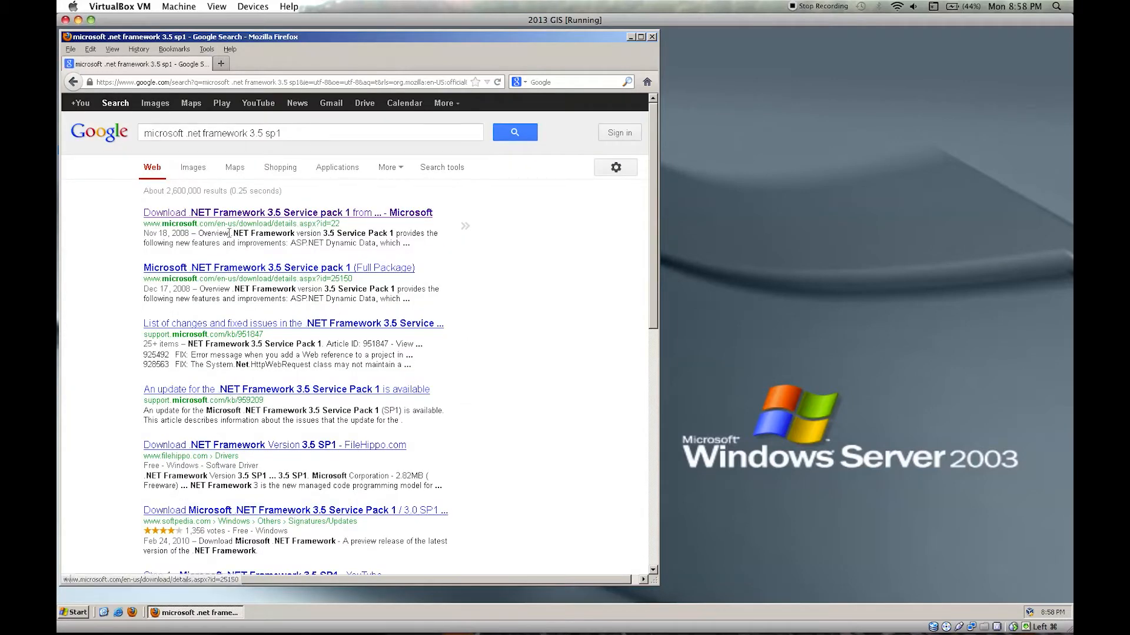
{"action": "left_click", "coordinate": [245, 213]}
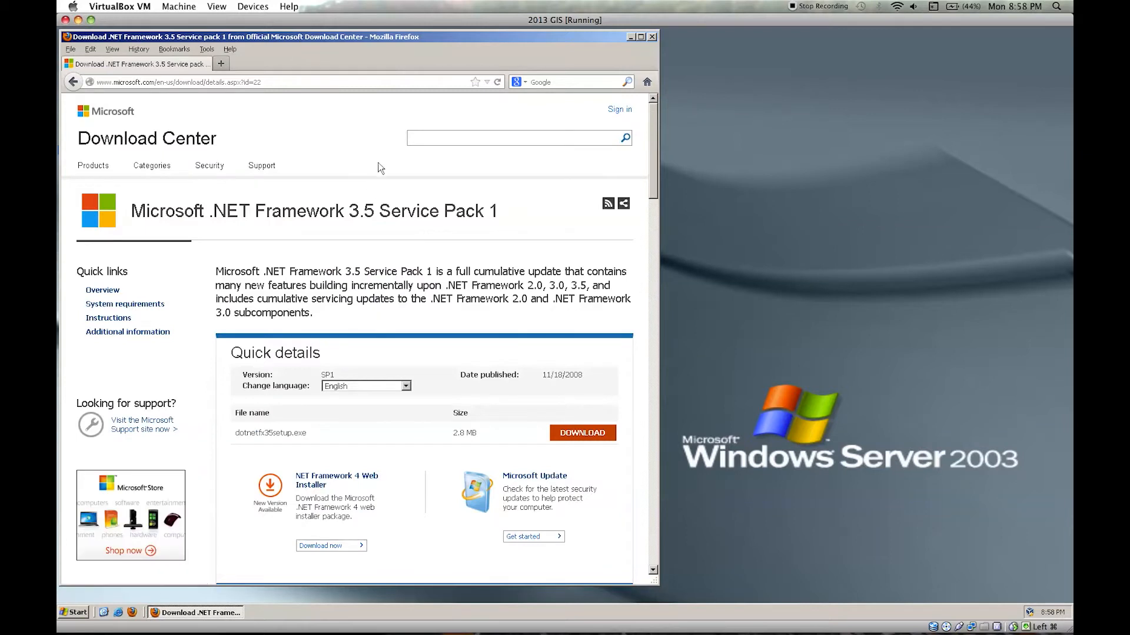
{"action": "left_click", "coordinate": [566, 433]}
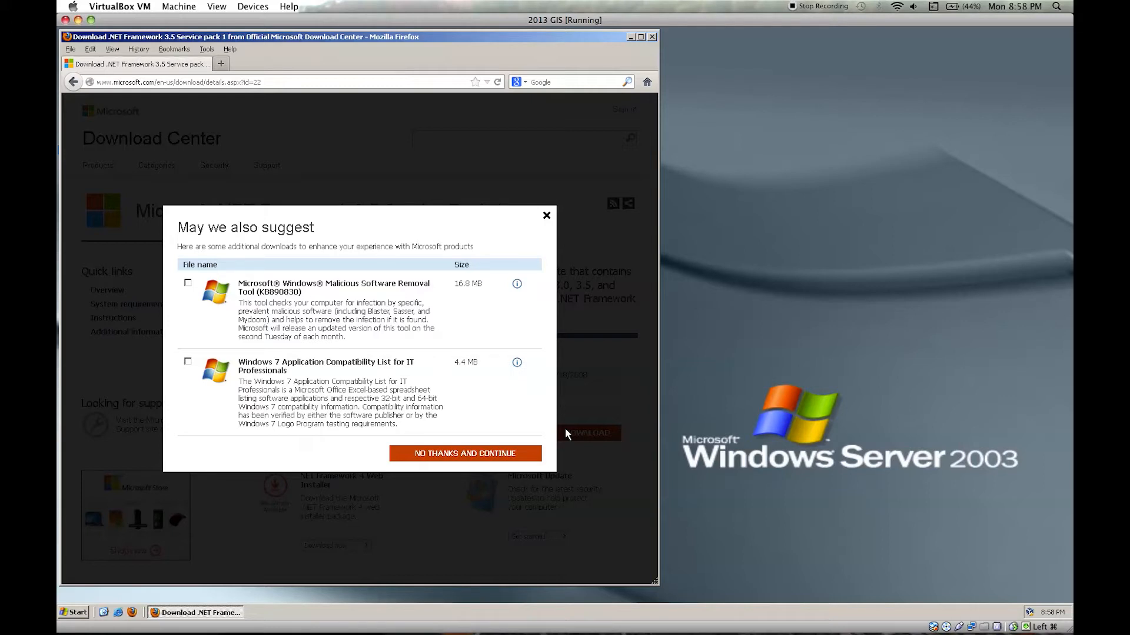
{"action": "left_click", "coordinate": [450, 455]}
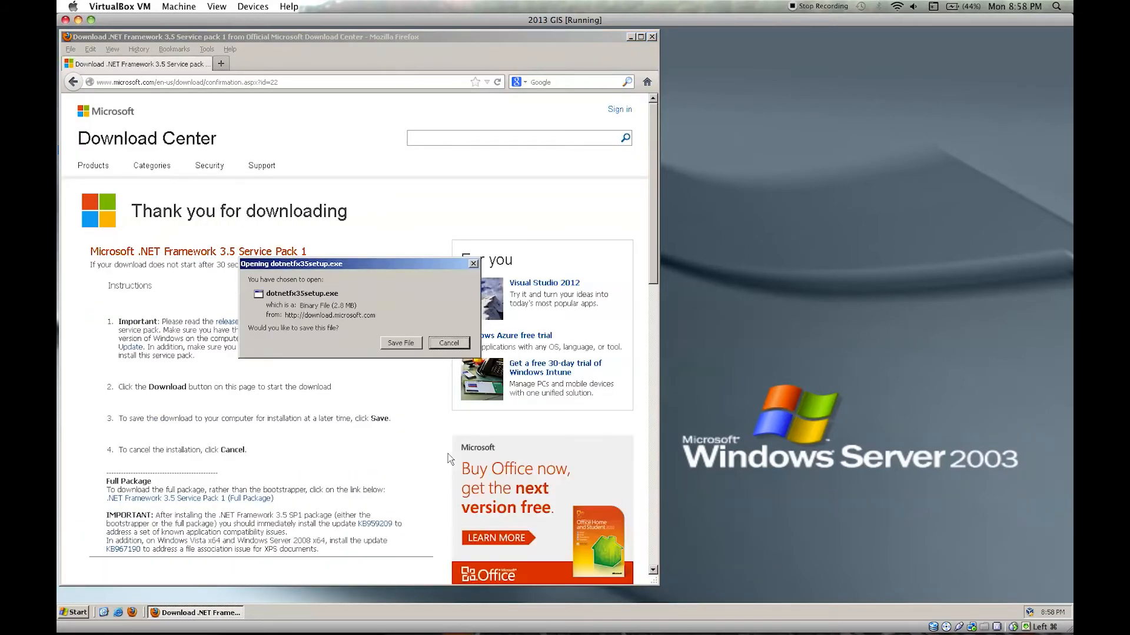
{"action": "left_click", "coordinate": [399, 345]}
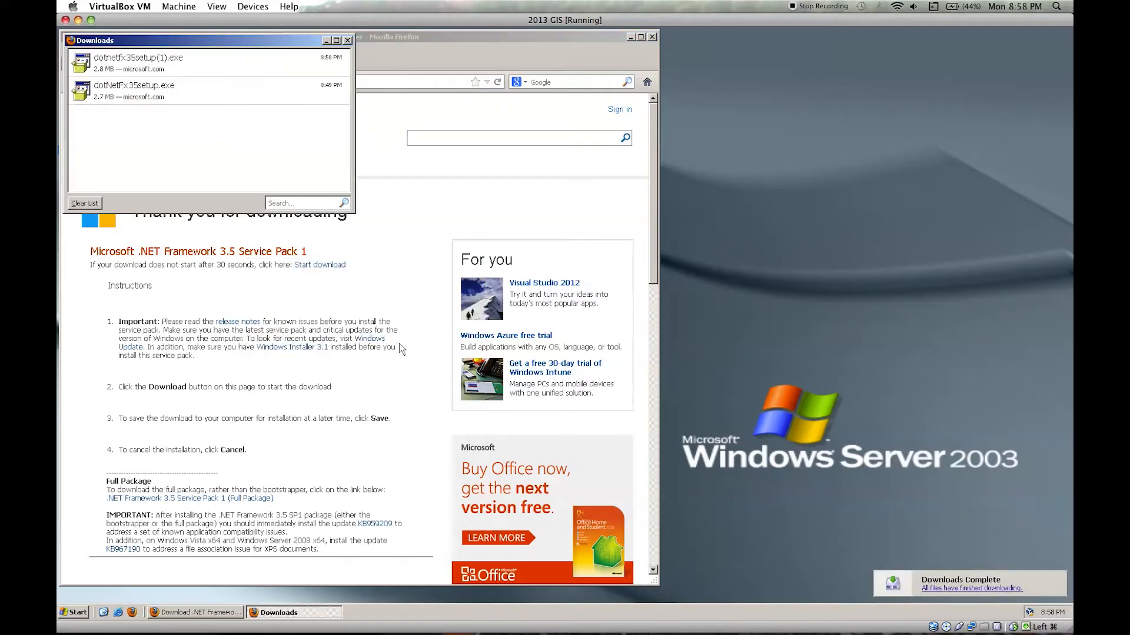
Run the downloaded installer, accept the license, and install .NET Framework 3.5 SP1
{"action": "double_click", "coordinate": [151, 70]}
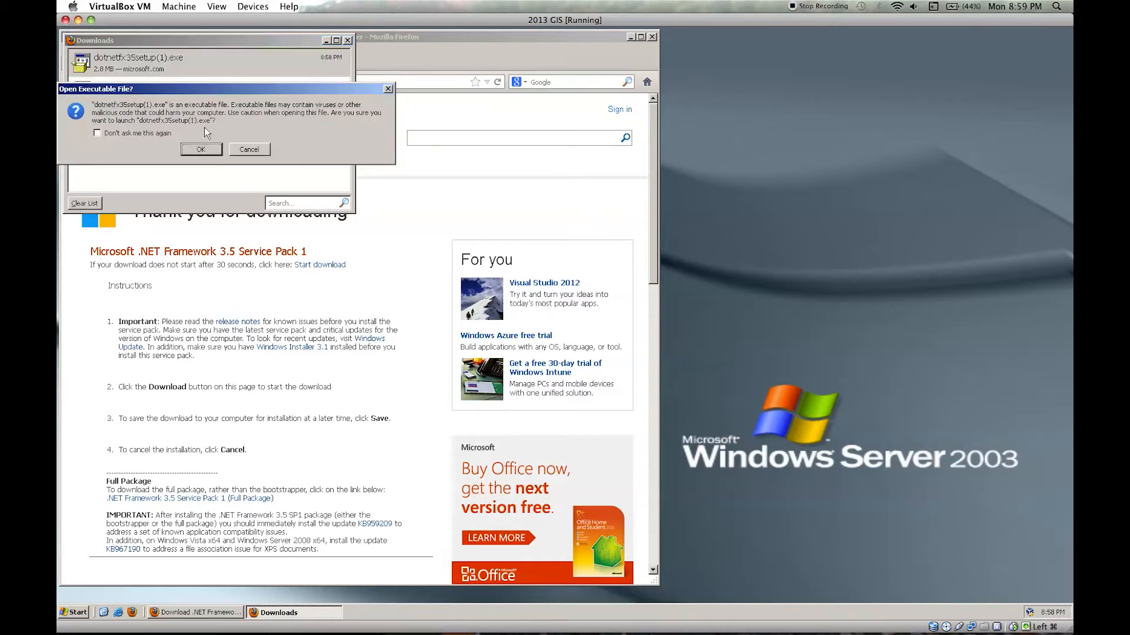
{"action": "left_click", "coordinate": [200, 150]}
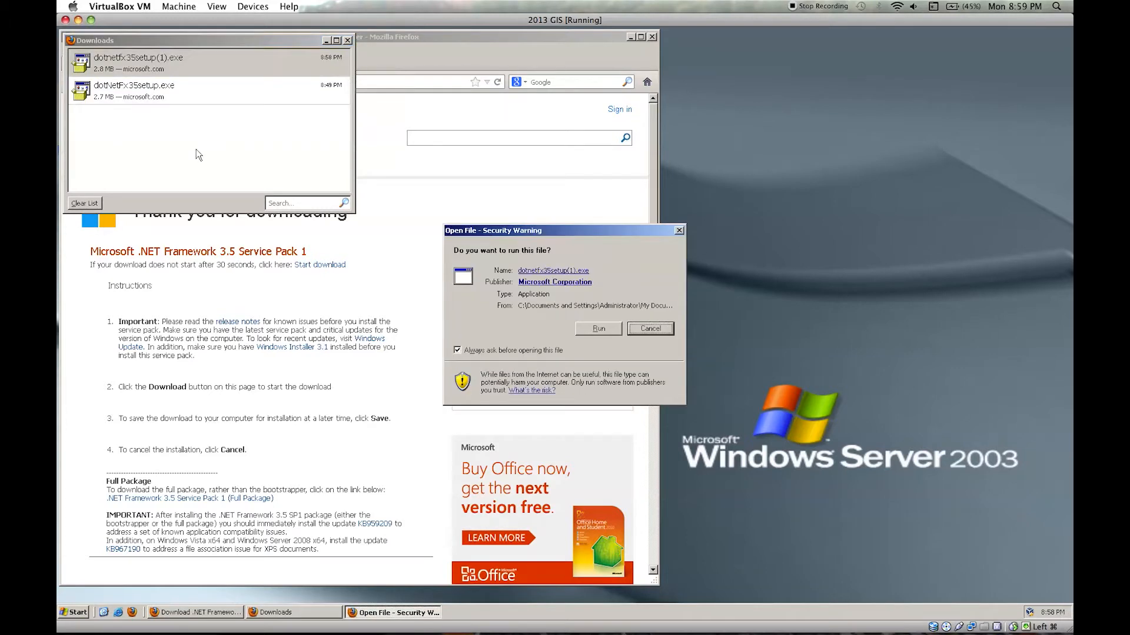
{"action": "left_click", "coordinate": [602, 334]}
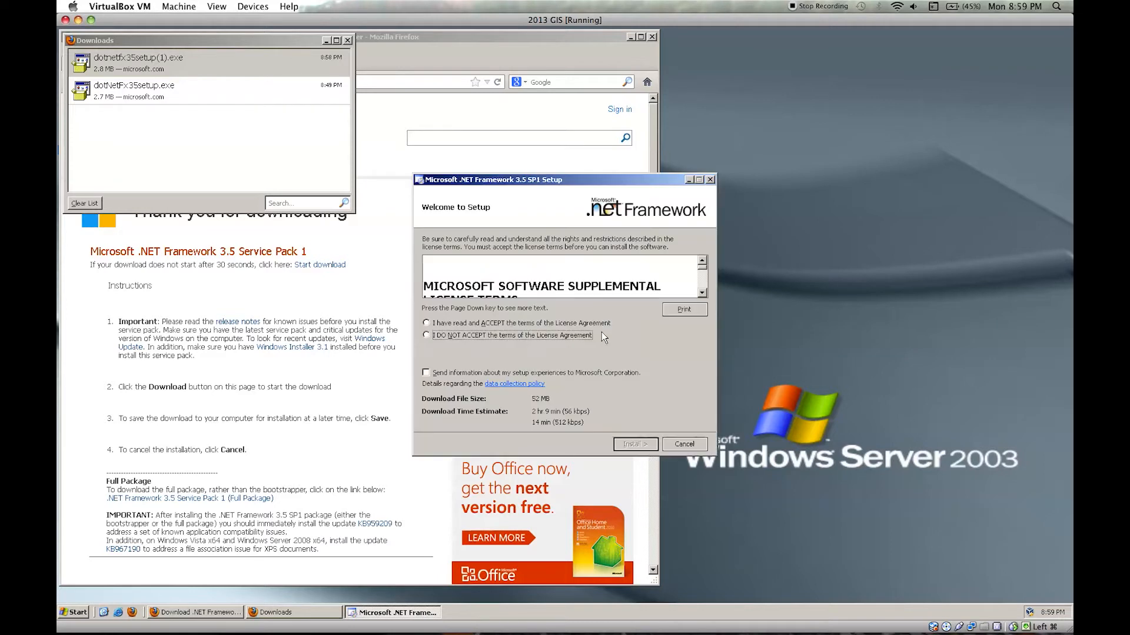
{"action": "left_click", "coordinate": [520, 323]}
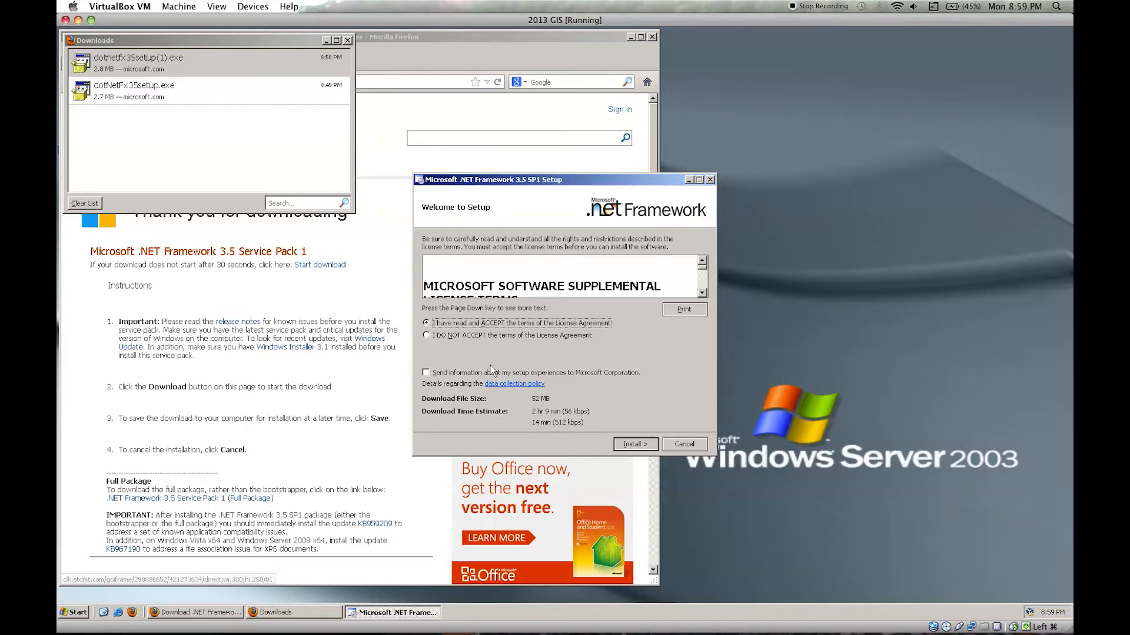
{"action": "left_click", "coordinate": [626, 445]}
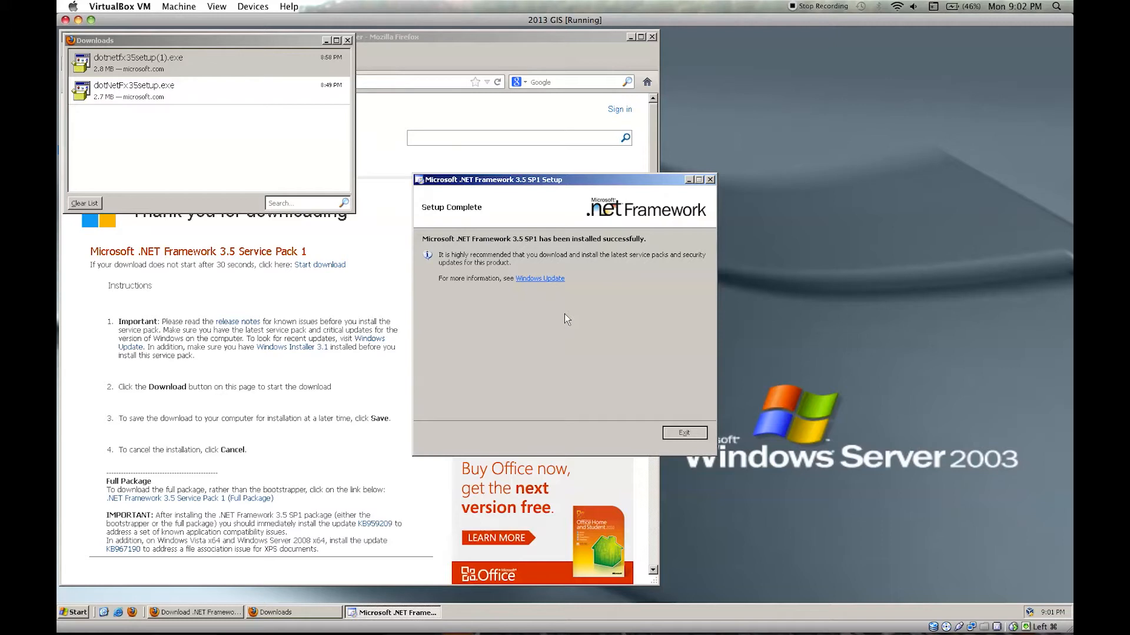
Exit the completed setup and close the Downloads list and Firefox
{"action": "left_click", "coordinate": [682, 433]}
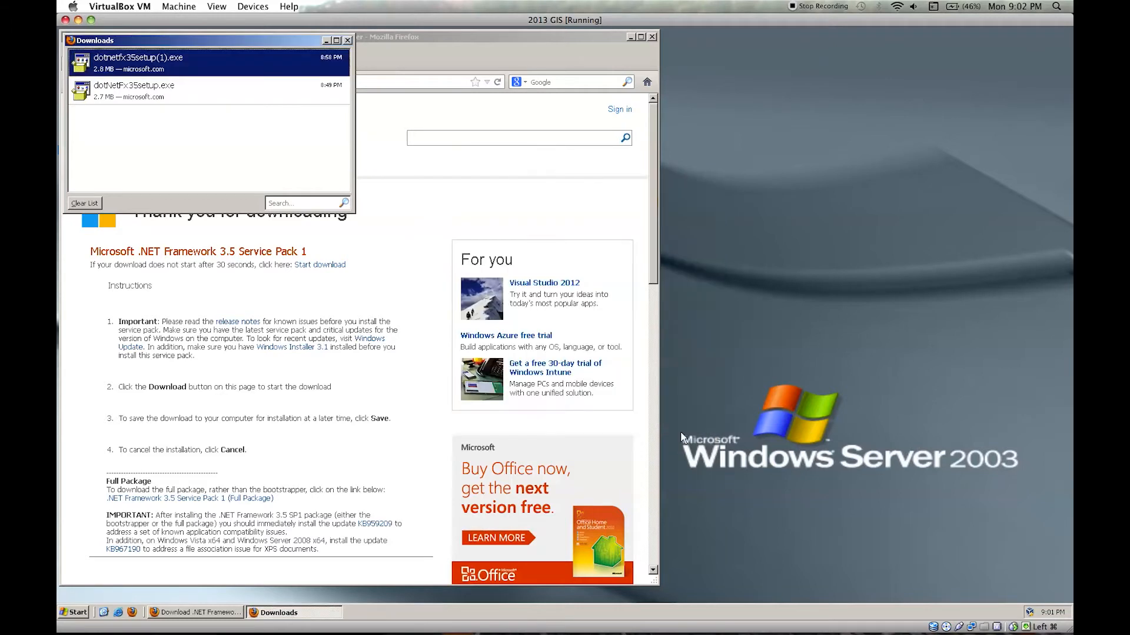
{"action": "left_click", "coordinate": [348, 40]}
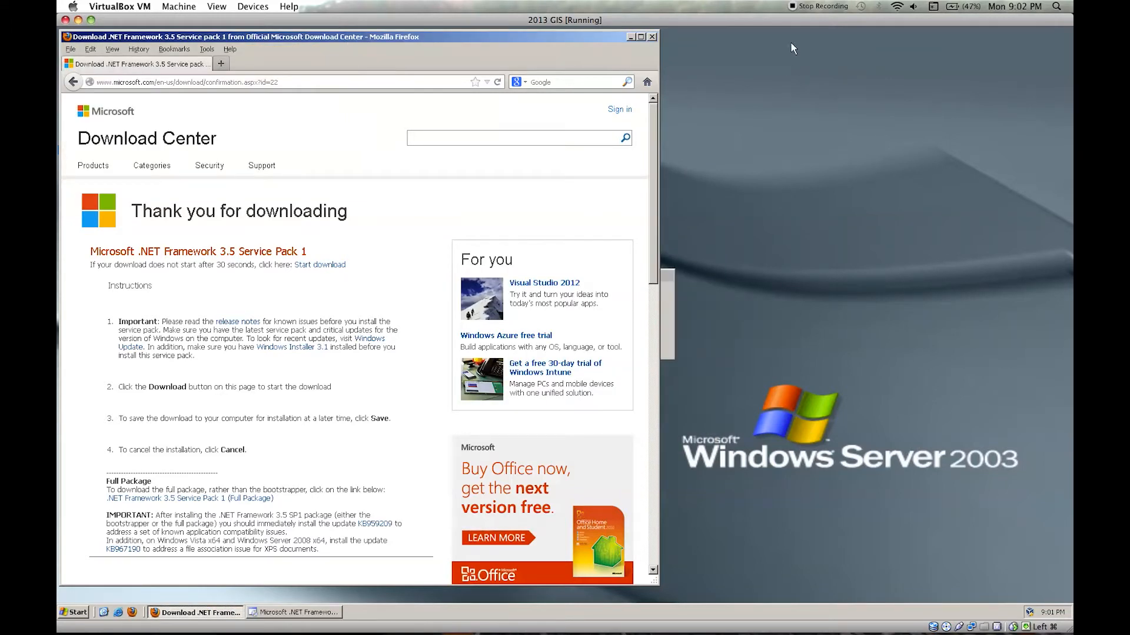
{"action": "left_click", "coordinate": [652, 36]}
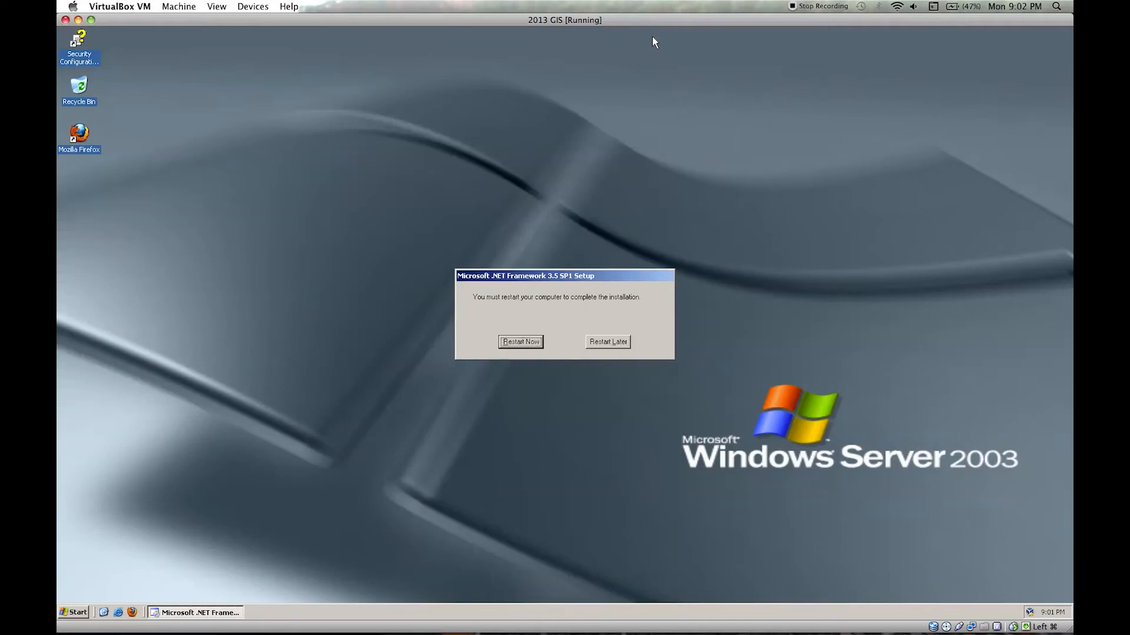
Restart the VM and log back on as Administrator with the account password
{"action": "left_click", "coordinate": [536, 342]}
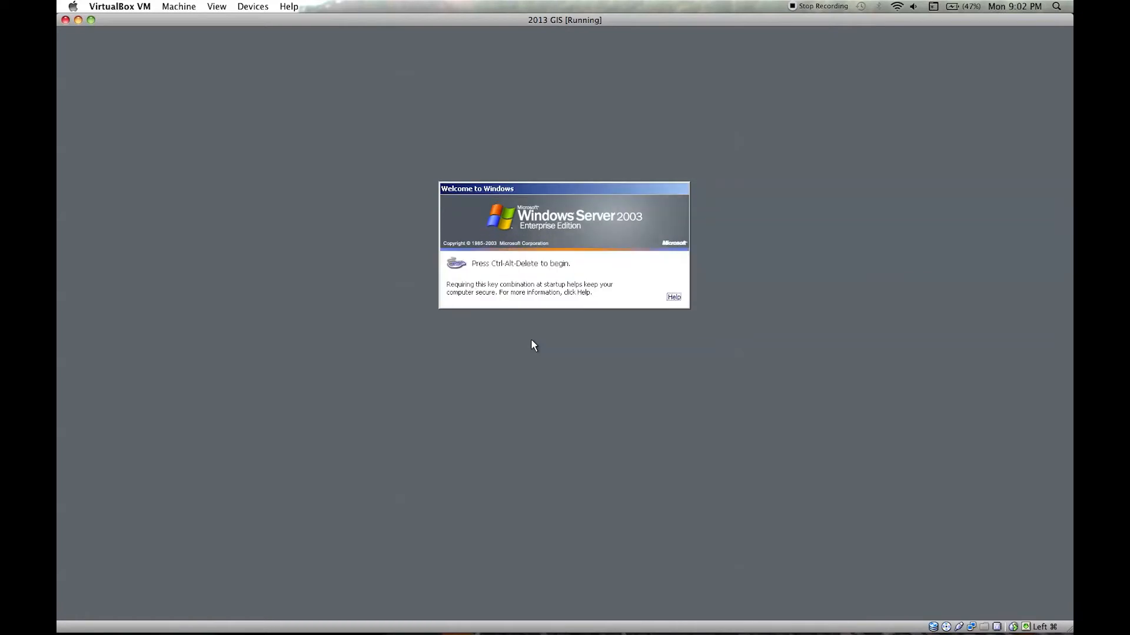
{"action": "key", "text": "ctrl+alt+Delete"}
{"action": "type", "text": "**********"}
{"action": "key", "text": "Return"}
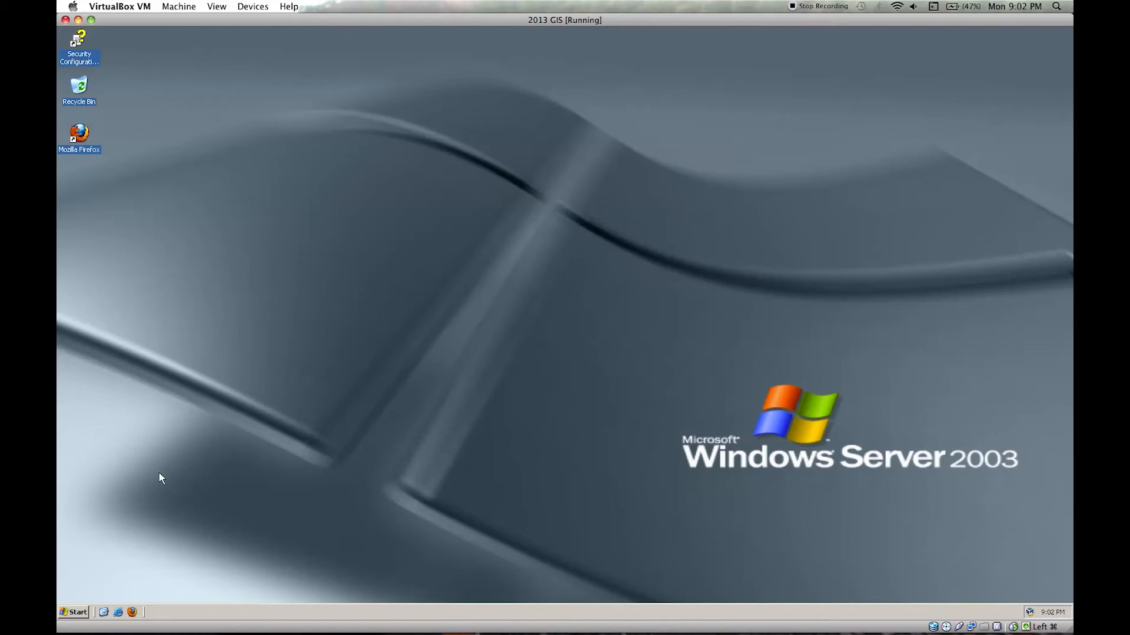
Check the virtual machine's DVD drive options, then dismiss the device menu
{"action": "left_click", "coordinate": [262, 6]}
{"action": "mouse_move", "coordinate": [271, 24]}
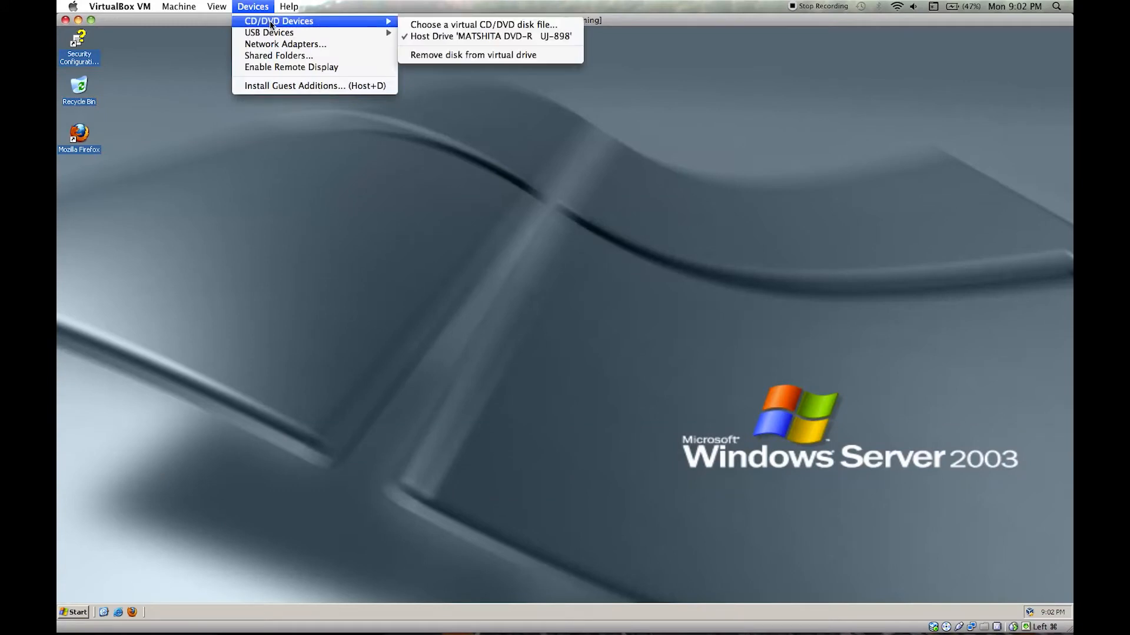
{"action": "left_click", "coordinate": [113, 355]}
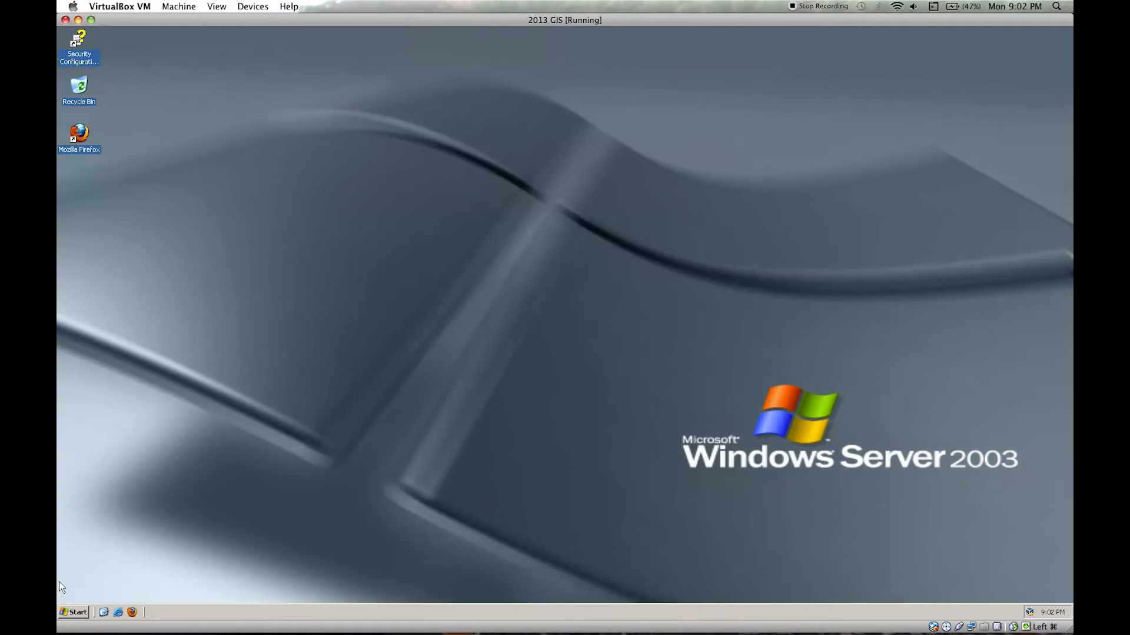
Open the ESRI (D:) disc from My Computer to bring back the ArcGIS Desktop 10 launcher
{"action": "left_click", "coordinate": [67, 613]}
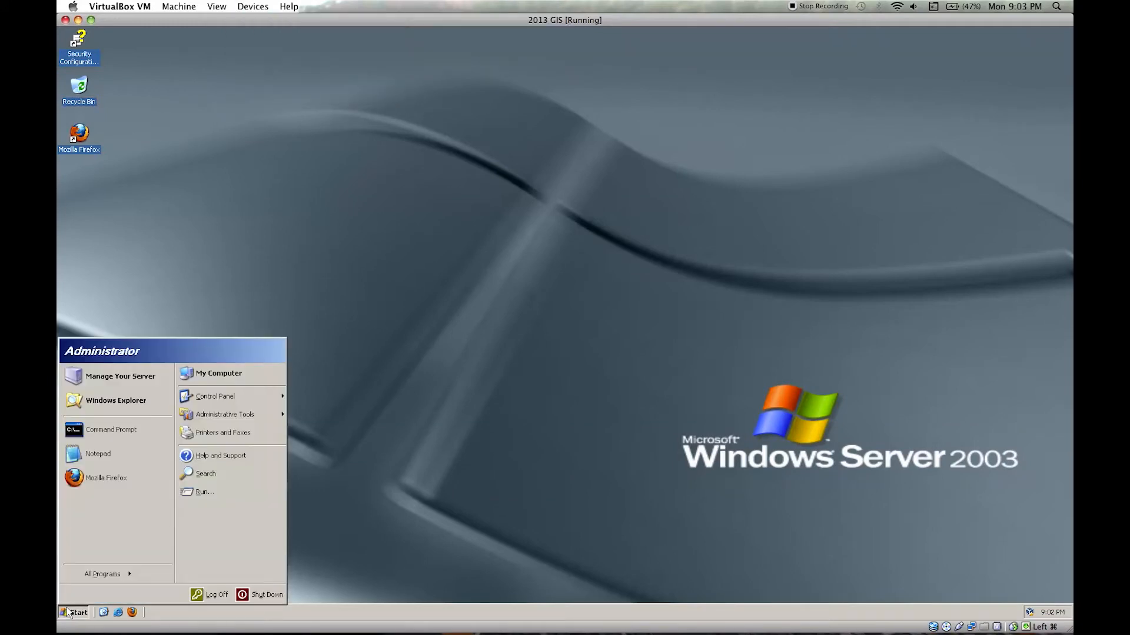
{"action": "left_click", "coordinate": [225, 374]}
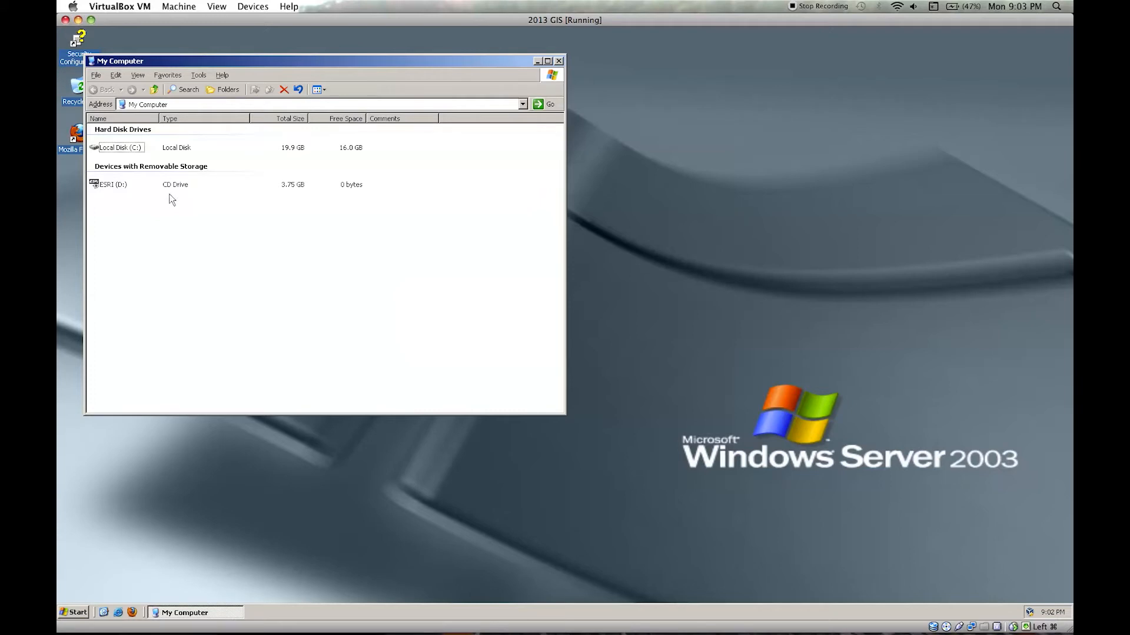
{"action": "double_click", "coordinate": [118, 185]}
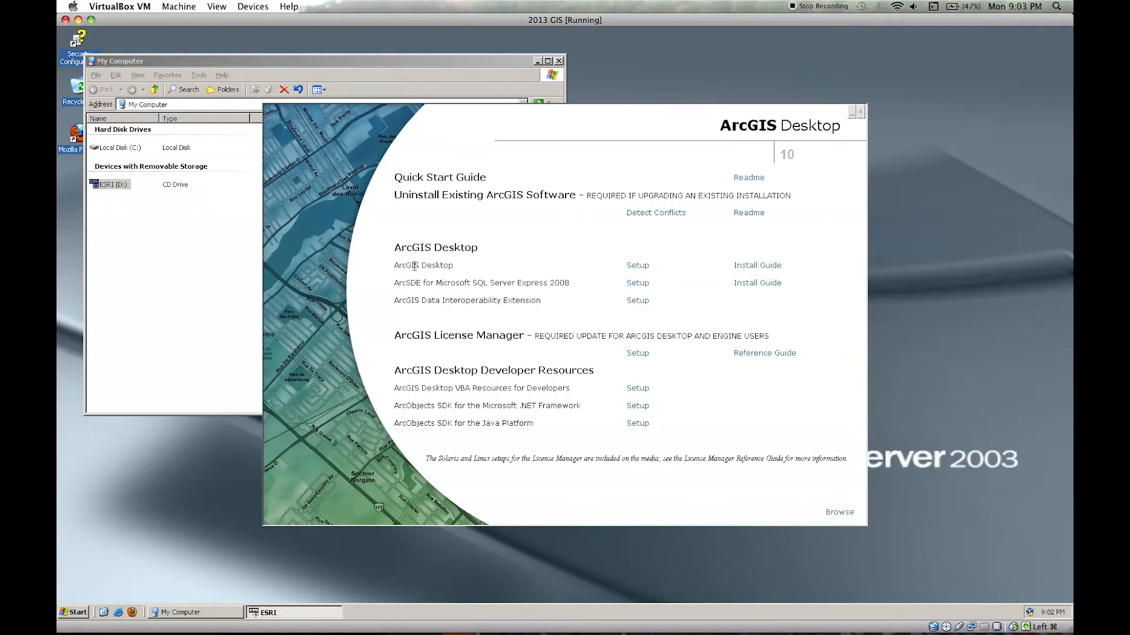
Start ArcGIS Desktop setup, accept the license agreement and choose a Custom installation
{"action": "left_click", "coordinate": [638, 267]}
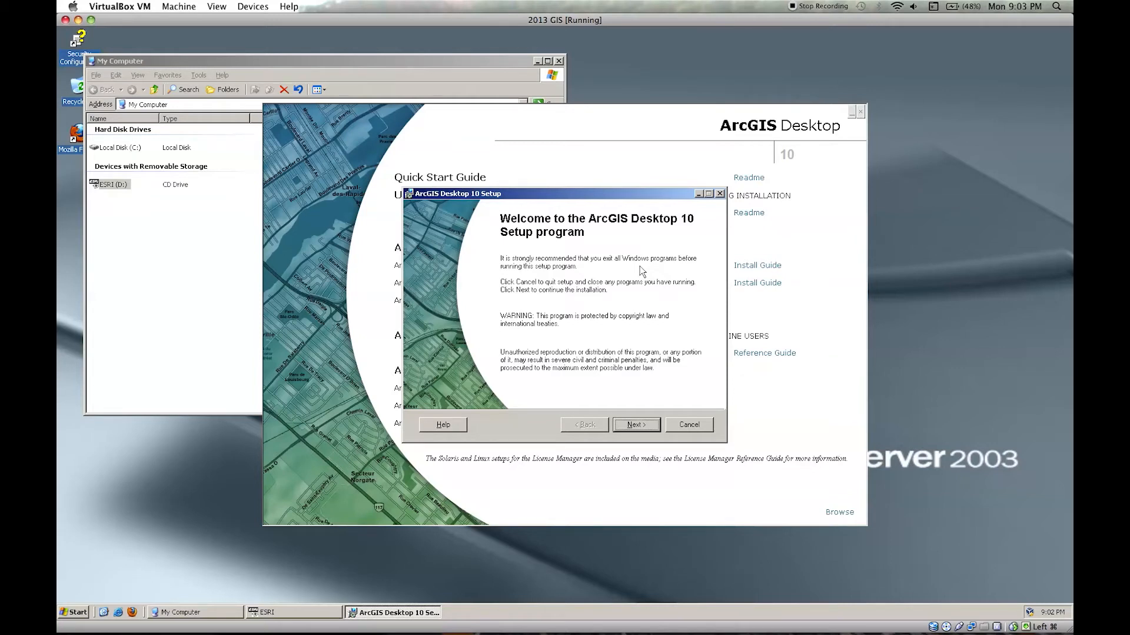
{"action": "left_click", "coordinate": [636, 424]}
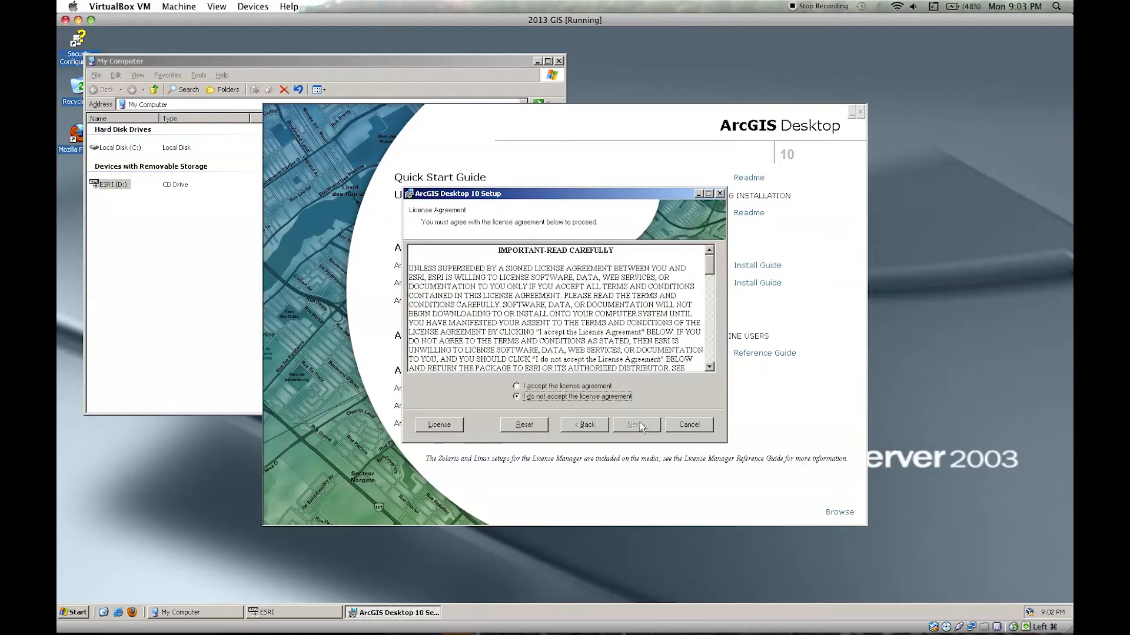
{"action": "left_click", "coordinate": [594, 387]}
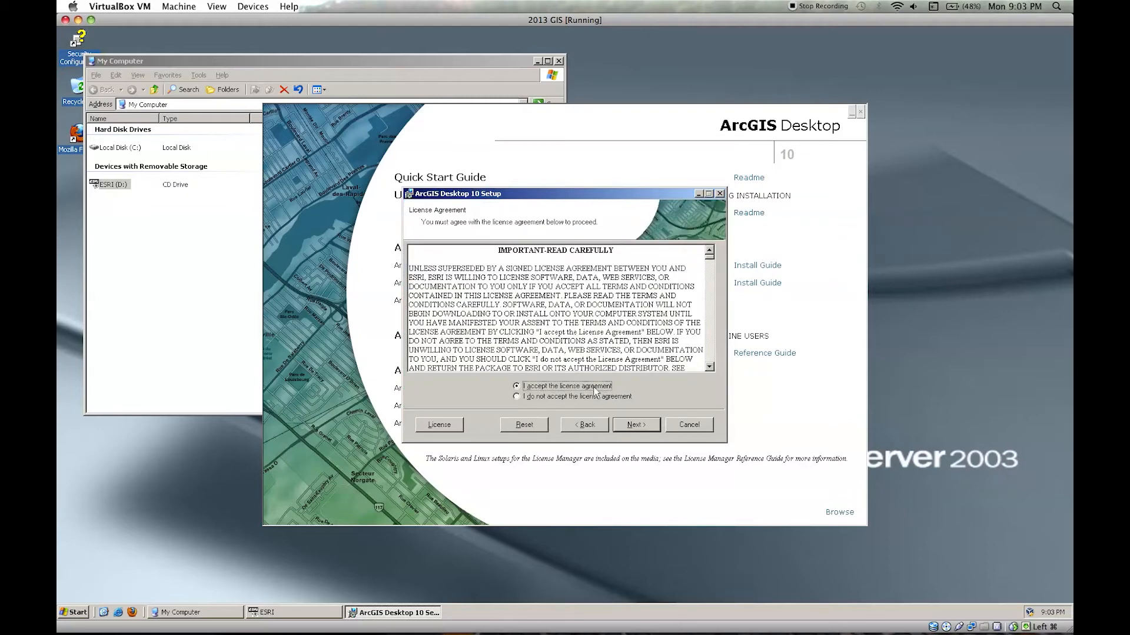
{"action": "left_click", "coordinate": [641, 426]}
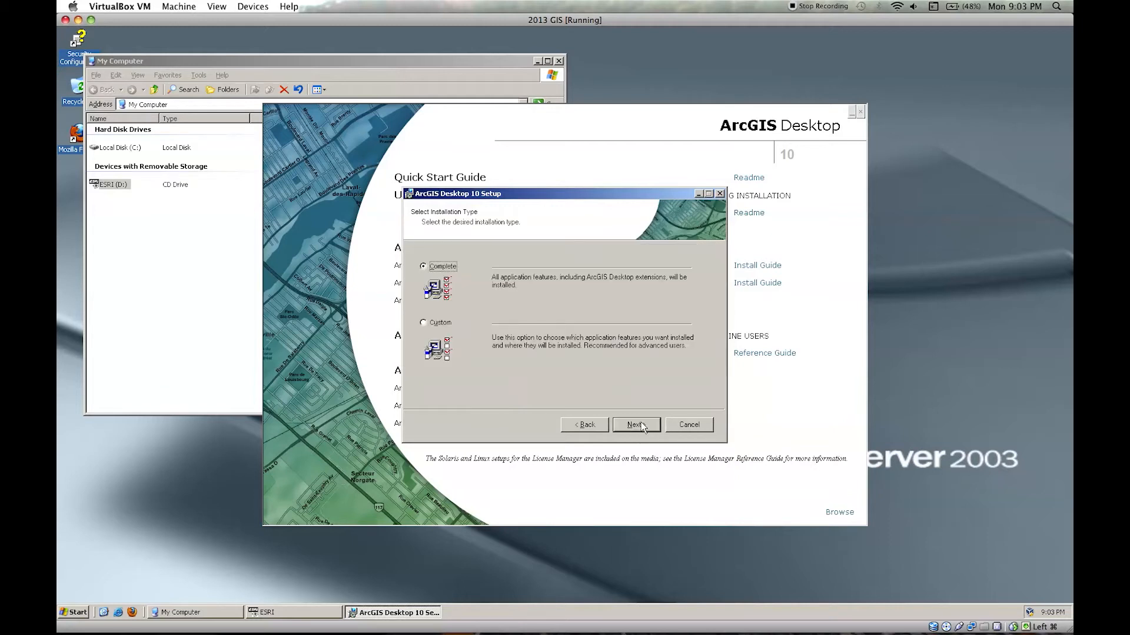
{"action": "left_click", "coordinate": [434, 327]}
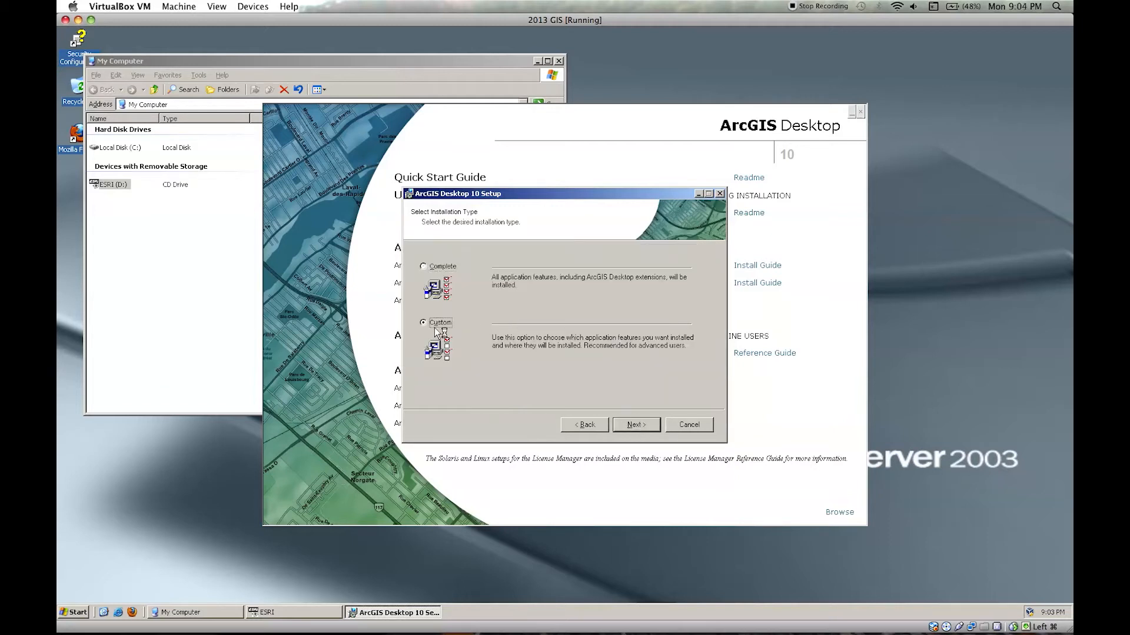
{"action": "left_click", "coordinate": [635, 424]}
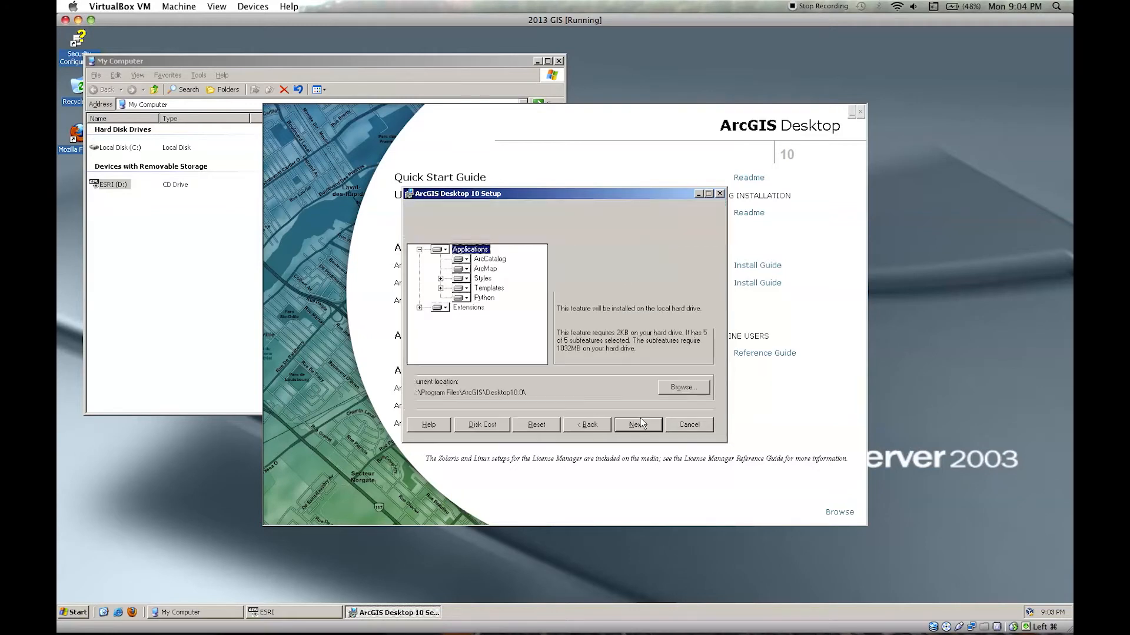
Install all Applications features locally, keep the C:\Python26\ folder, and begin installing
{"action": "left_click", "coordinate": [438, 250]}
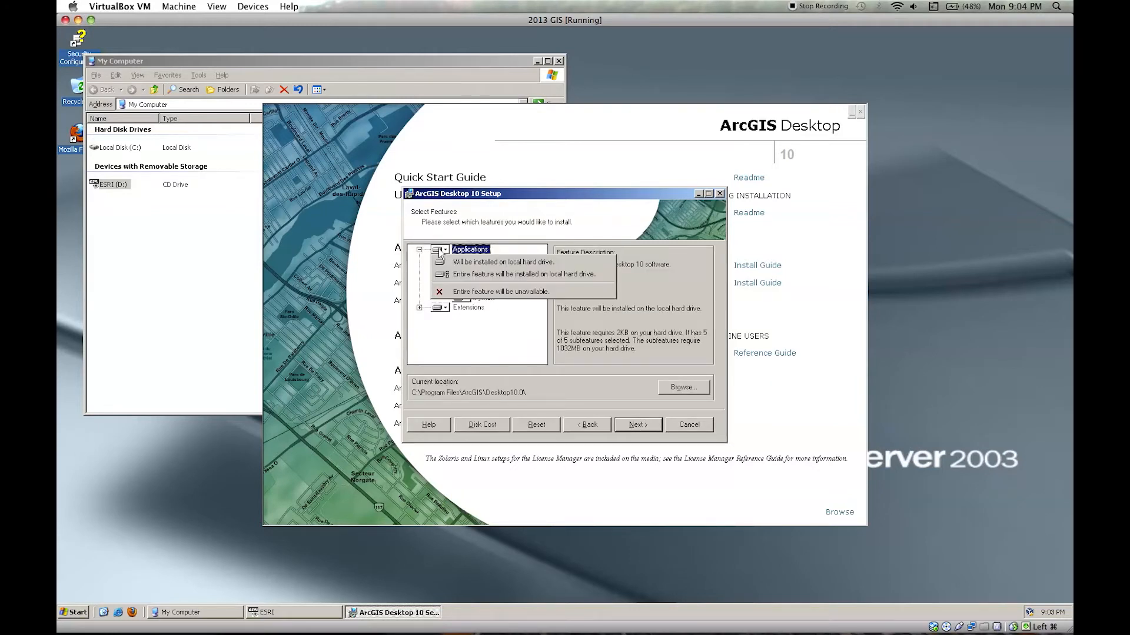
{"action": "left_click", "coordinate": [471, 274]}
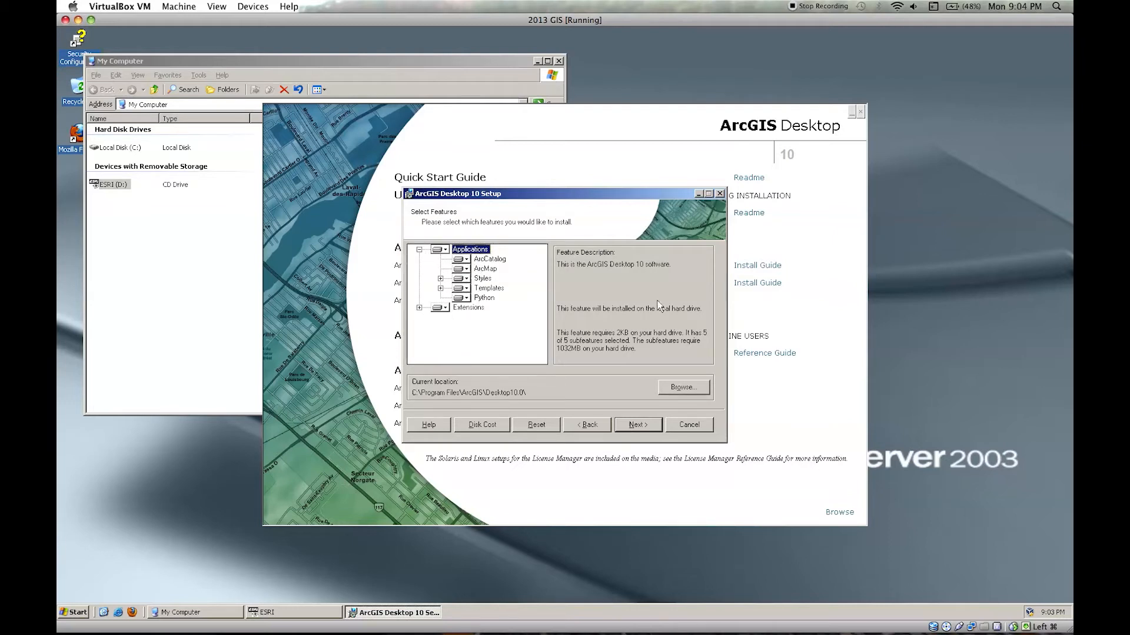
{"action": "left_click", "coordinate": [628, 424]}
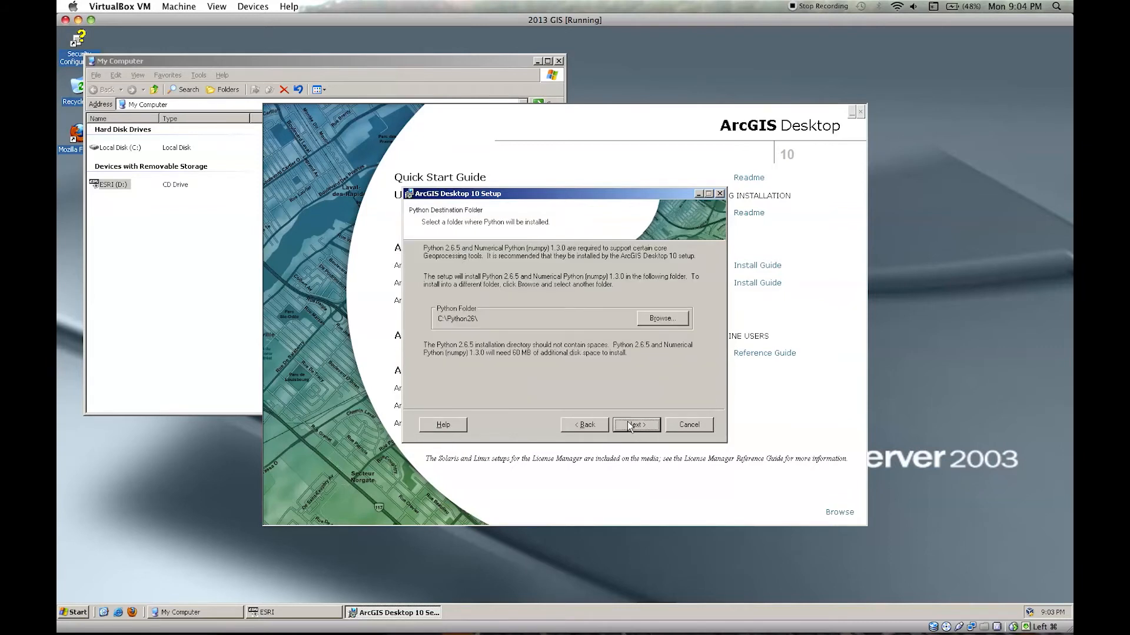
{"action": "left_click", "coordinate": [629, 425]}
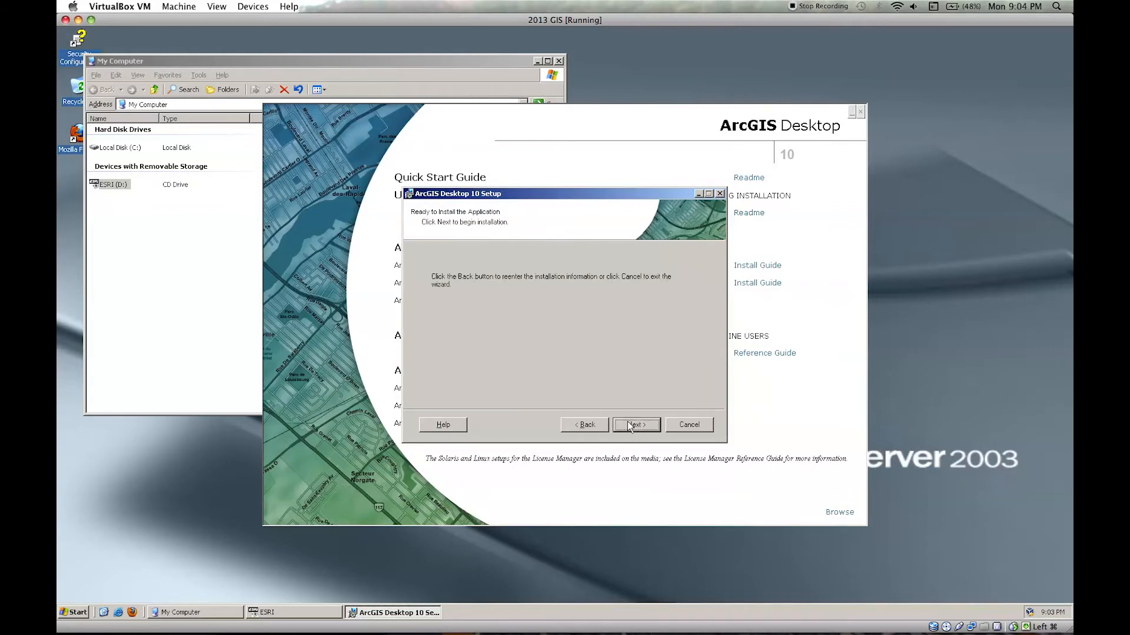
{"action": "left_click", "coordinate": [628, 425]}
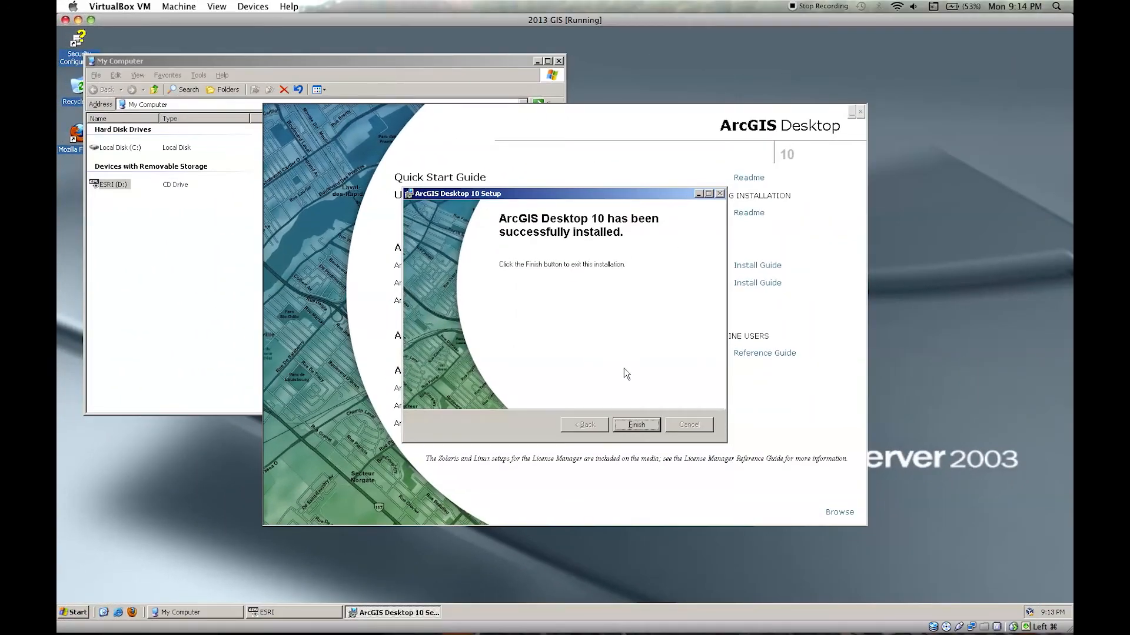
Finish the completed ArcGIS Desktop 10 setup to bring up the ArcGIS Administrator Wizard
{"action": "left_click", "coordinate": [644, 427]}
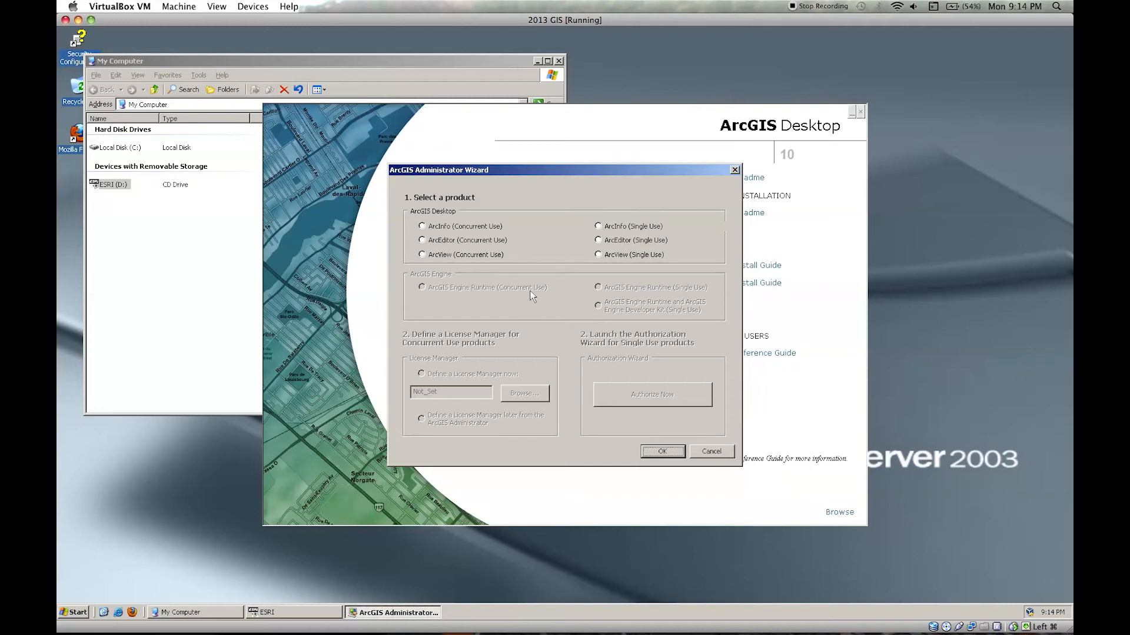
Select ArcInfo (Single Use) and choose to authorize the installed software with Esri over the Internet
{"action": "left_click", "coordinate": [598, 228]}
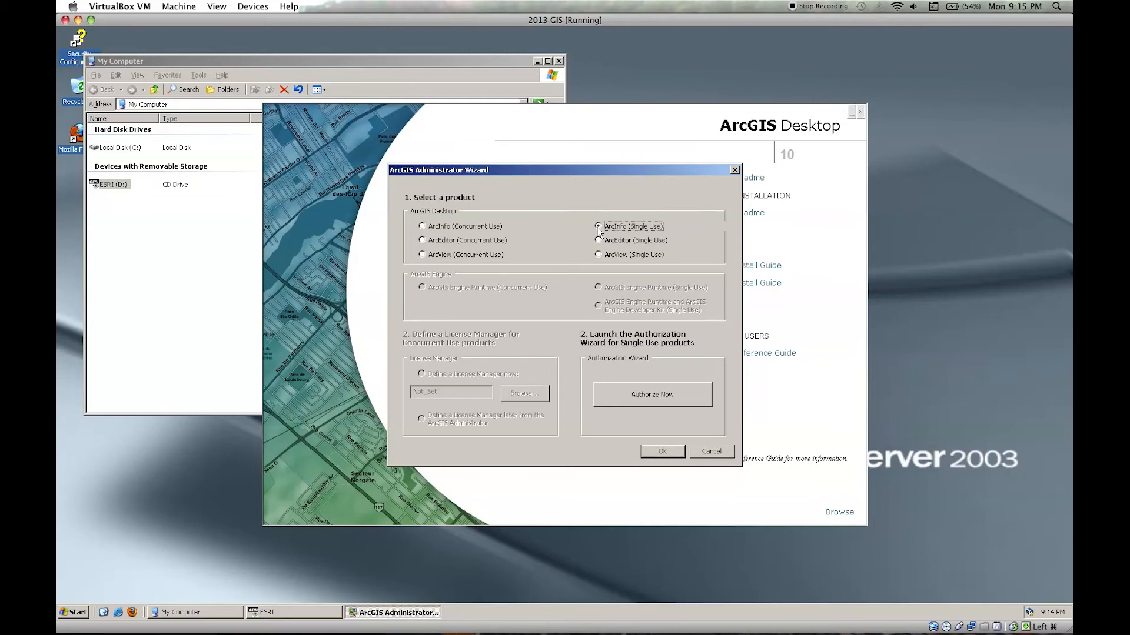
{"action": "left_click", "coordinate": [654, 397]}
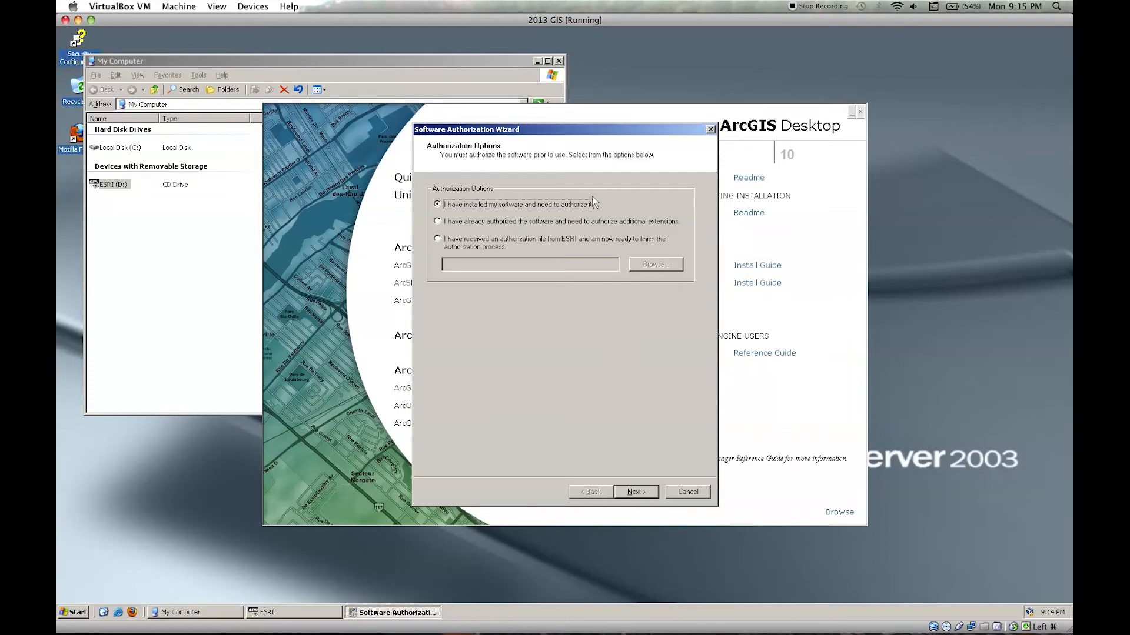
{"action": "left_click", "coordinate": [635, 494]}
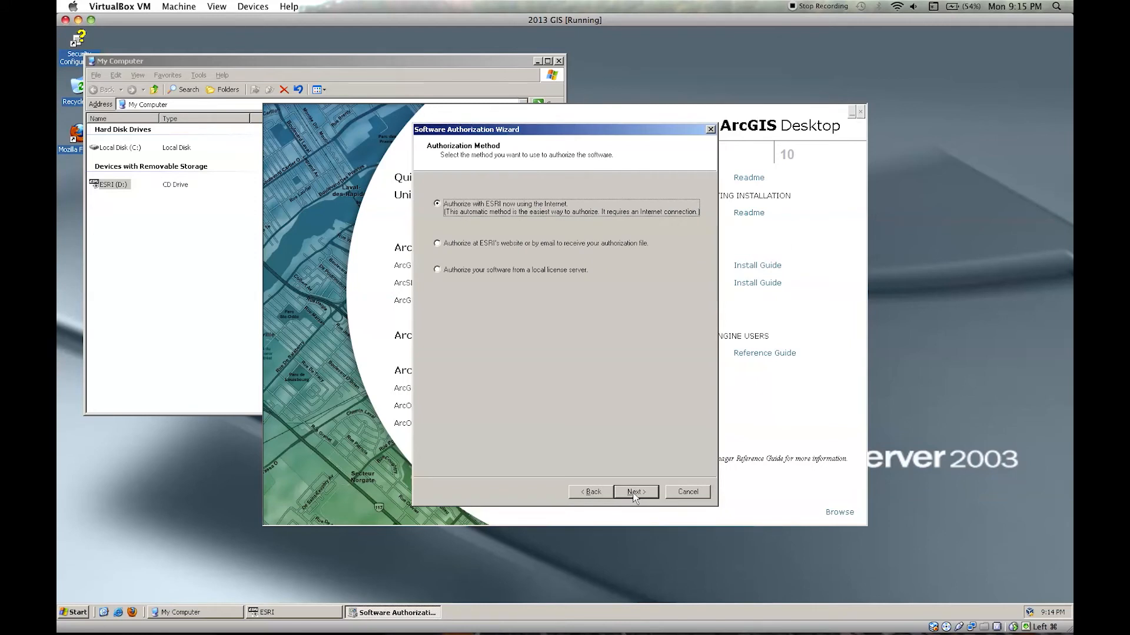
{"action": "left_click", "coordinate": [633, 492]}
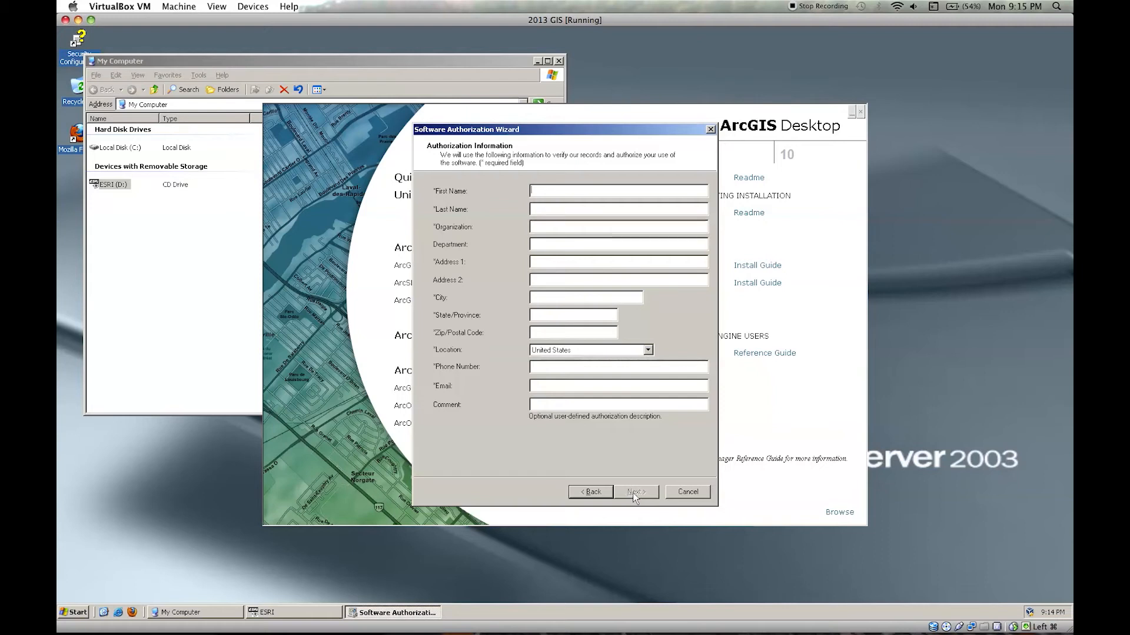
Enter the contact's first and last name, organization University of M, and department Civil, Architectural, and Environmental Engineering
{"action": "type", "text": "Boogie"}
{"action": "key", "text": "Tab"}
{"action": "type", "text": "Man"}
{"action": "key", "text": "Tab"}
{"action": "type", "text": "University of Miami"}
{"action": "key", "text": "Tab"}
{"action": "type", "text": "Civ"}
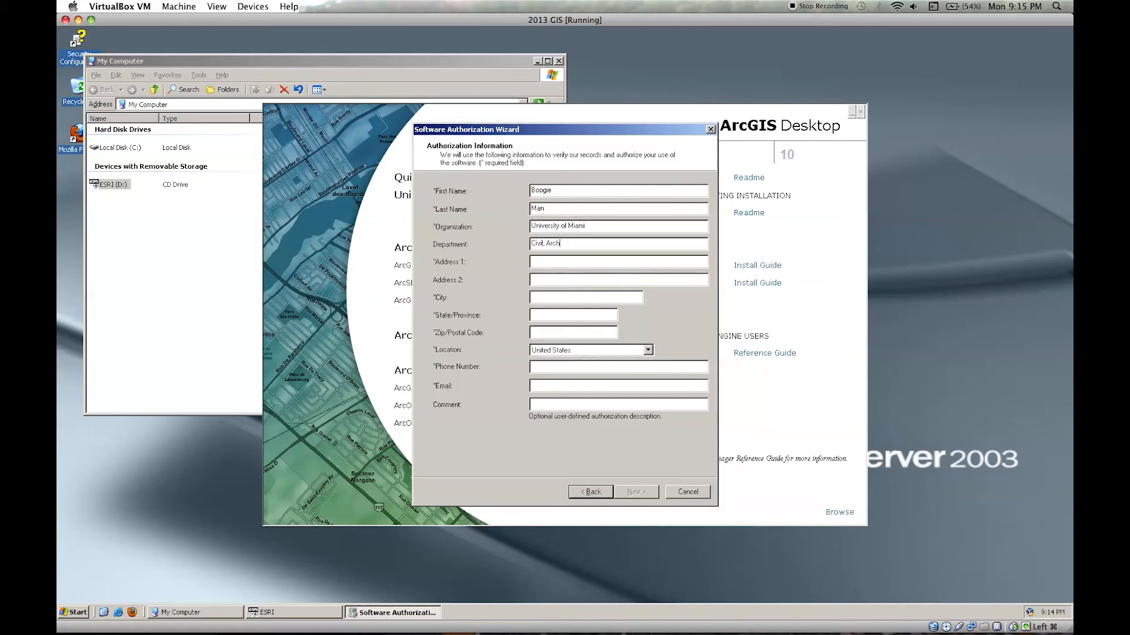
{"action": "type", "text": "il, Architectural, and Environmental"}
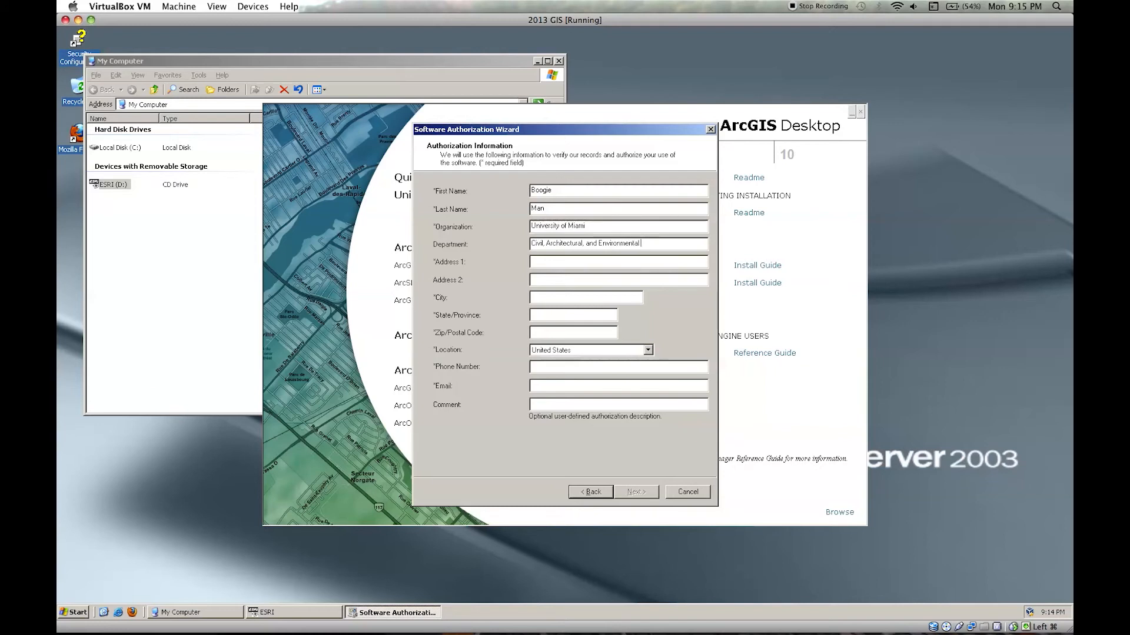
{"action": "type", "text": " Engineering"}
{"action": "type", "text": "1252"}
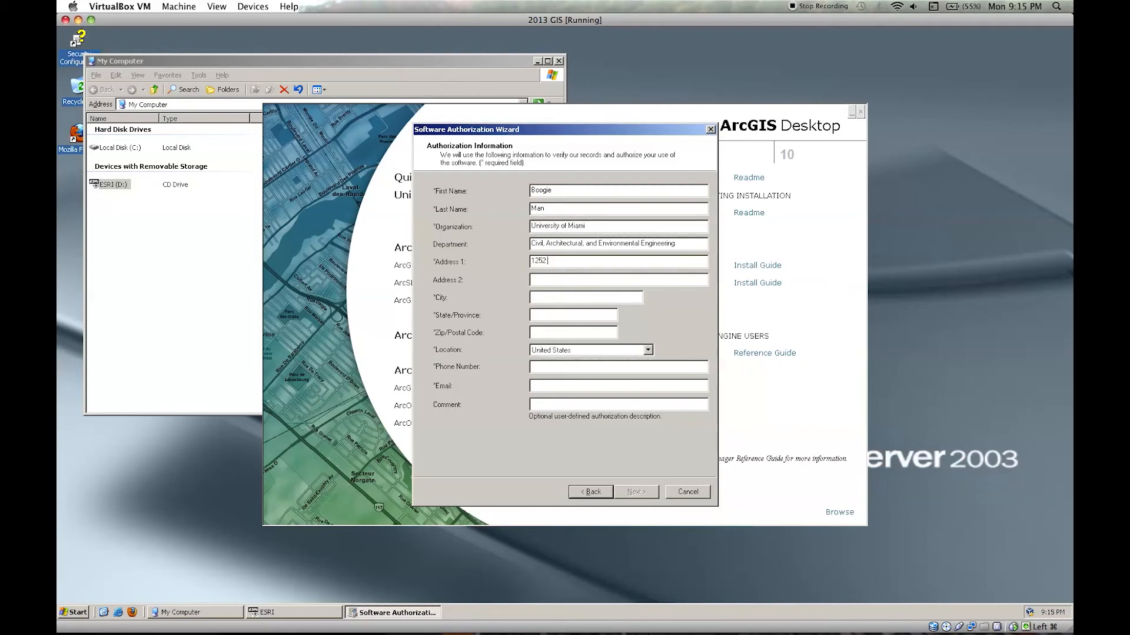
{"action": "key", "text": "BackSpace"}
Fill in the contact's street address, city, state, zip code, phone number and e-mail, then submit the form
{"action": "type", "text": "1 Memor"}
{"action": "type", "text": "ial Drive"}
{"action": "type", "text": "Coral Gab"}
{"action": "type", "text": "les"}
{"action": "key", "text": "Tab"}
{"action": "type", "text": "FL"}
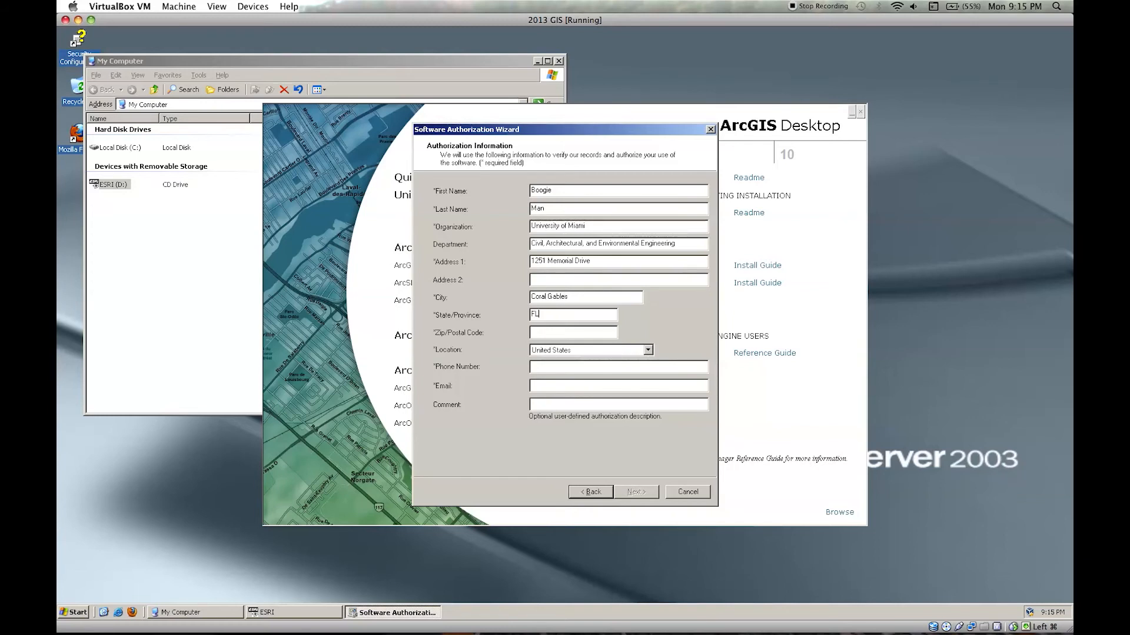
{"action": "key", "text": "Tab"}
{"action": "type", "text": "33124"}
{"action": "key", "text": "Tab"}
{"action": "key", "text": "Tab"}
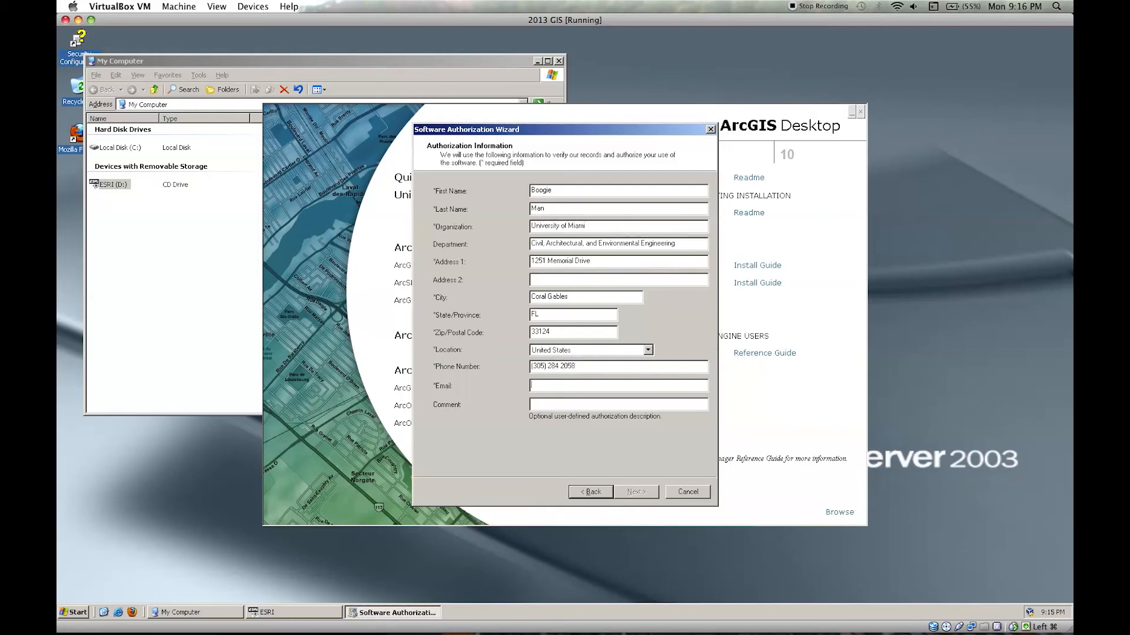
{"action": "key", "text": "Tab"}
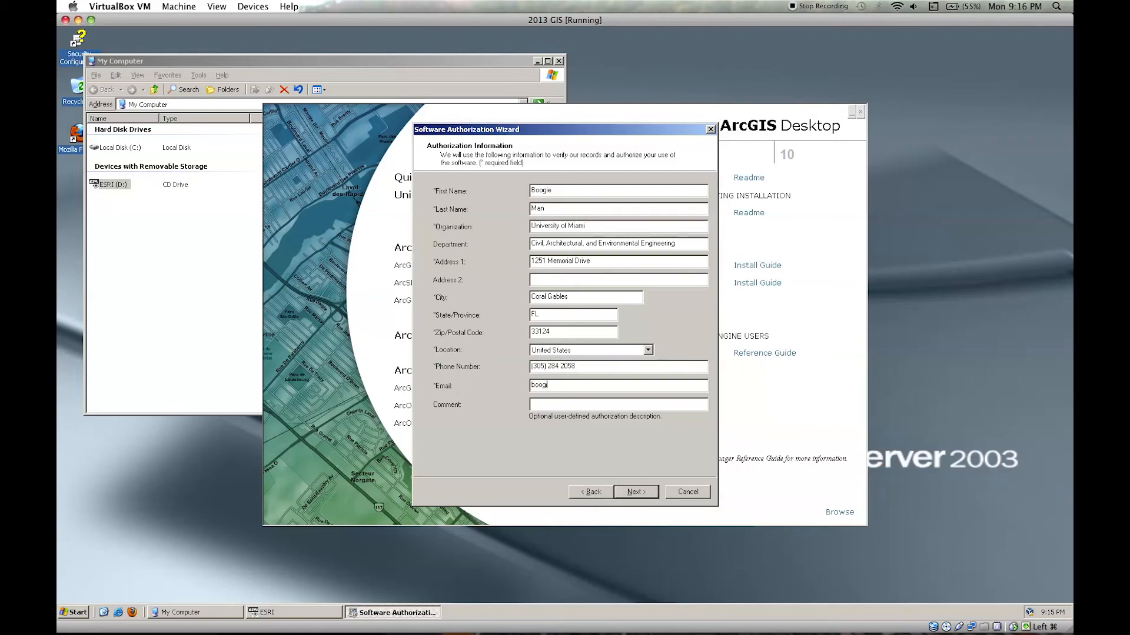
{"action": "key", "text": "Tab"}
{"action": "key", "text": "Return"}
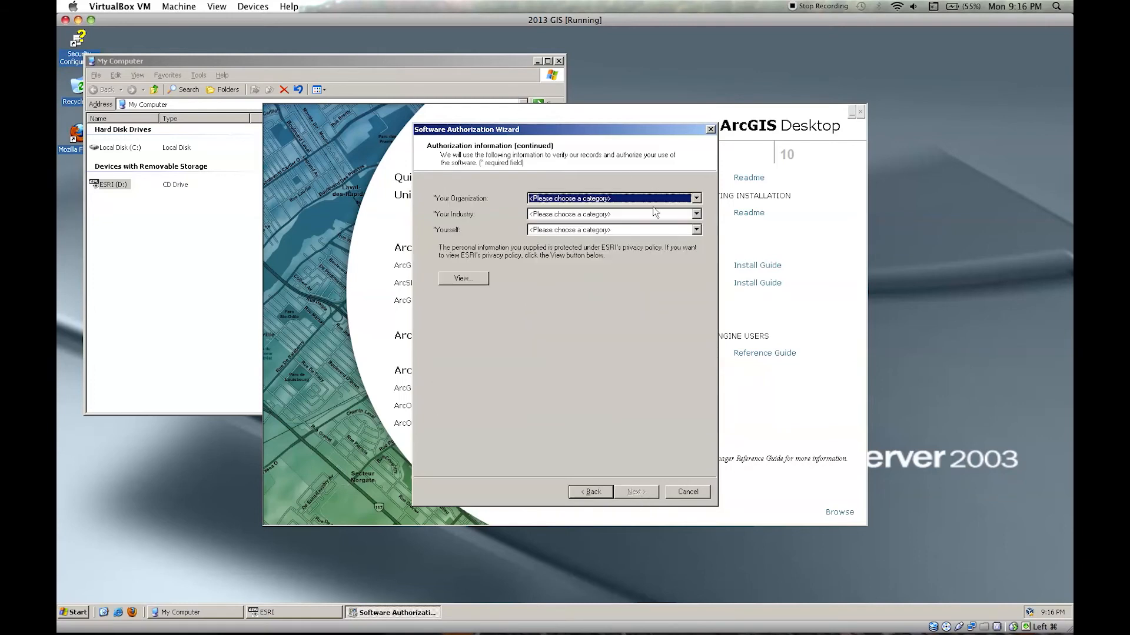
Set organization to Education-Student, industry to Environment Management, and role to Student
{"action": "left_click", "coordinate": [592, 200]}
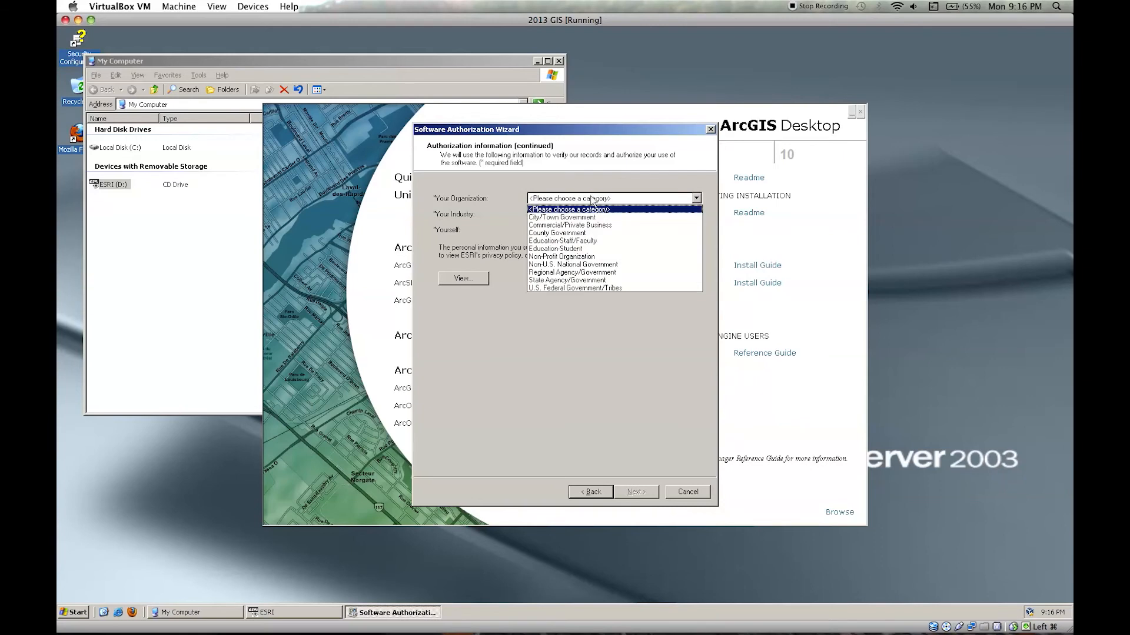
{"action": "left_click", "coordinate": [574, 249]}
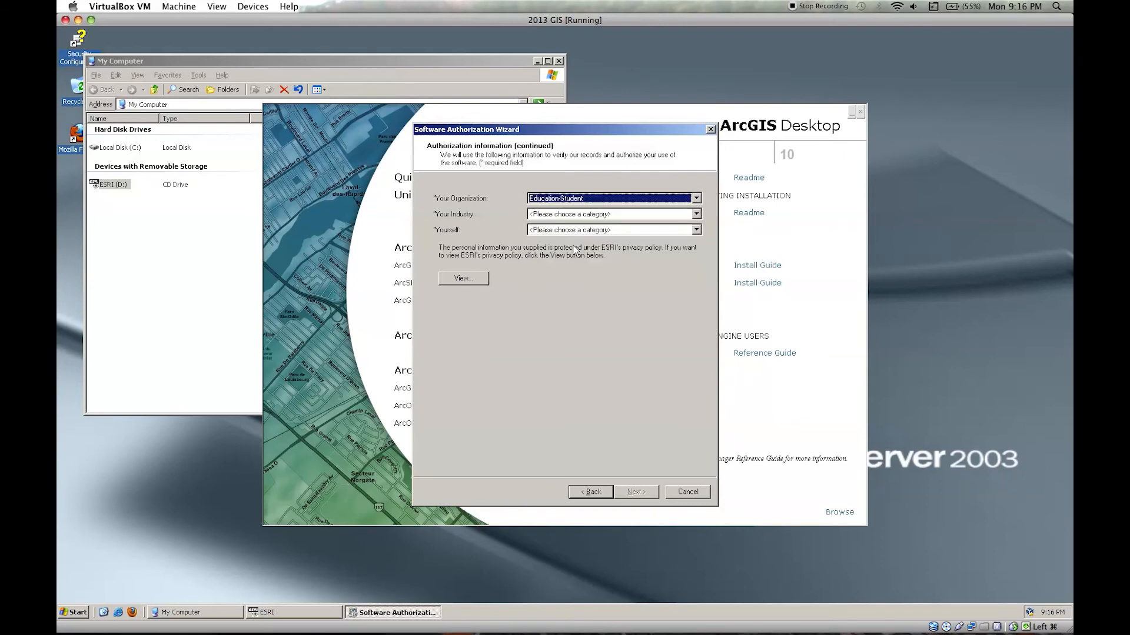
{"action": "left_click", "coordinate": [563, 215]}
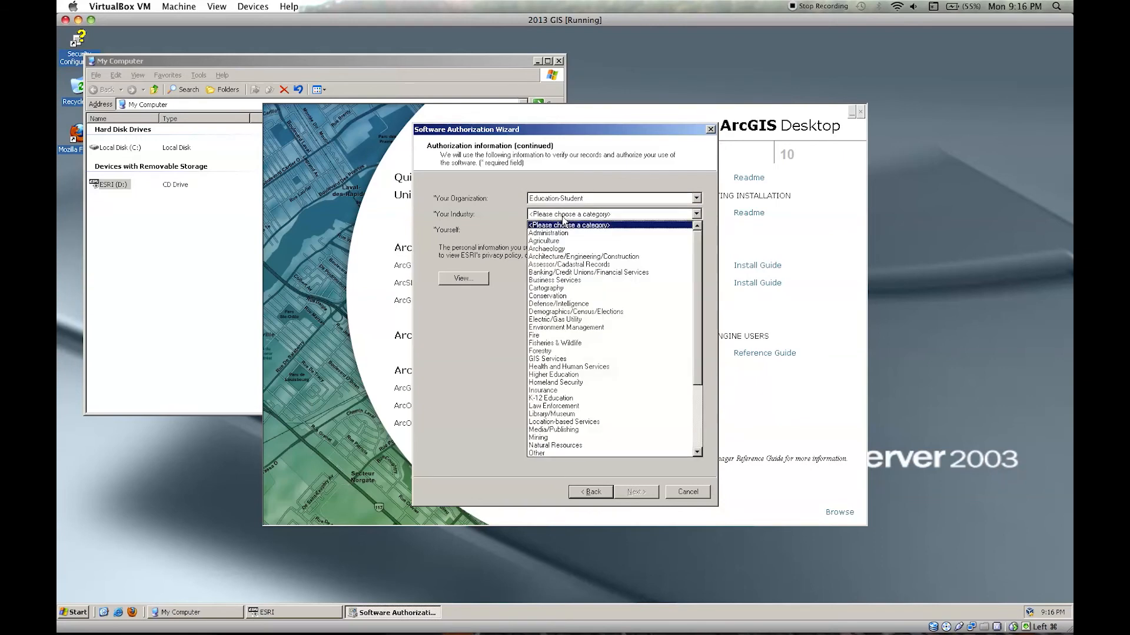
{"action": "left_click", "coordinate": [580, 328]}
{"action": "left_click", "coordinate": [577, 231]}
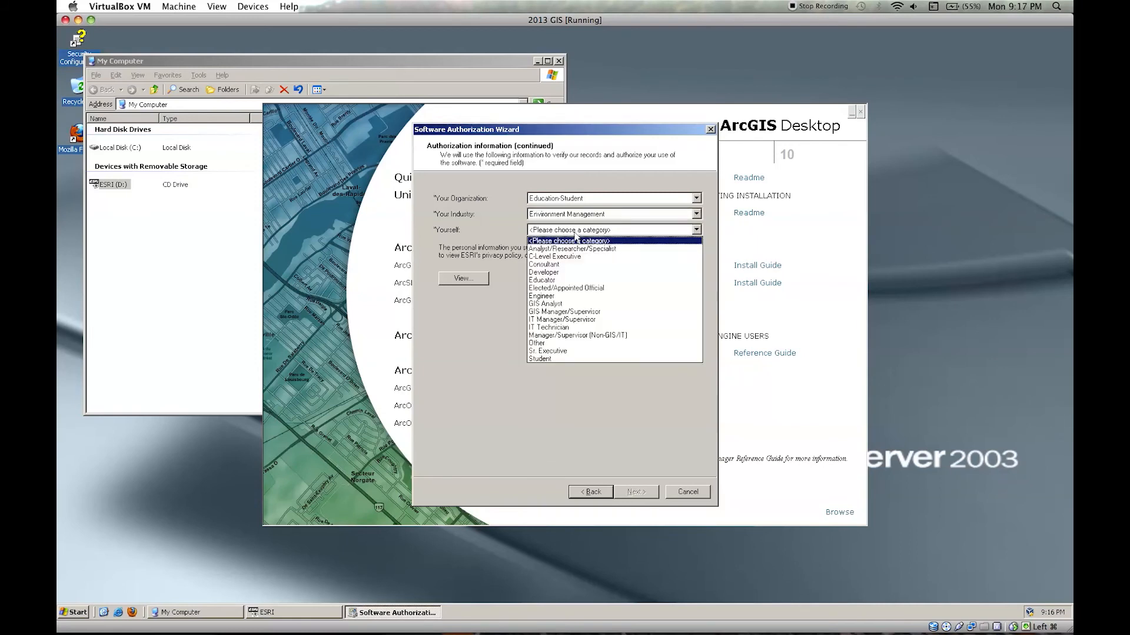
{"action": "left_click", "coordinate": [569, 359]}
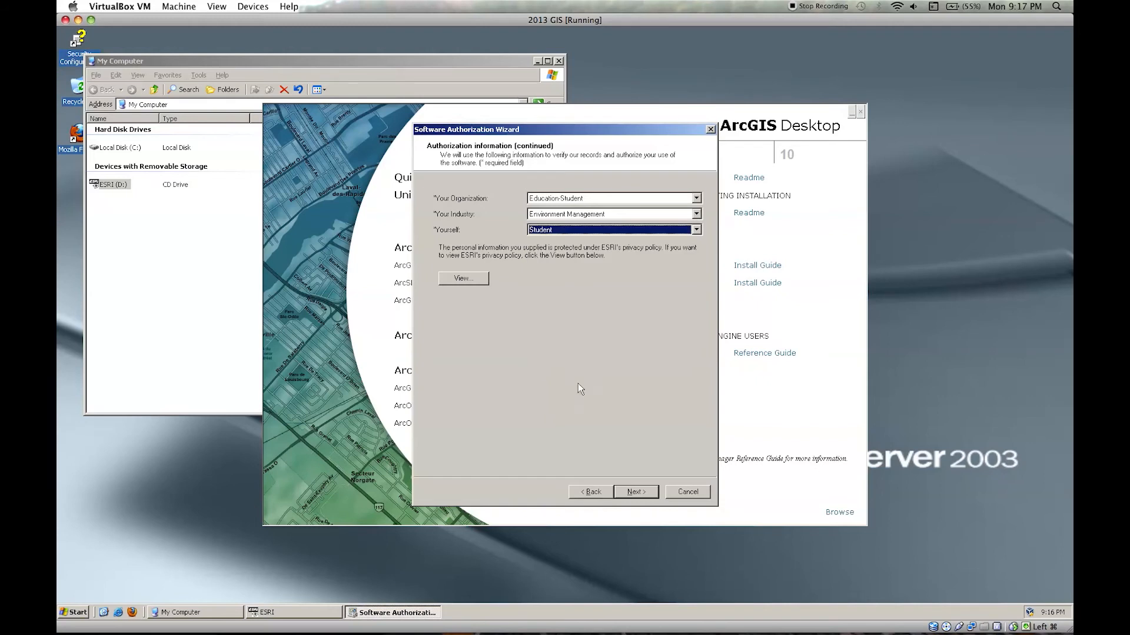
Enter the ArcInfo Single Use authorization number and submit it
{"action": "left_click", "coordinate": [640, 491]}
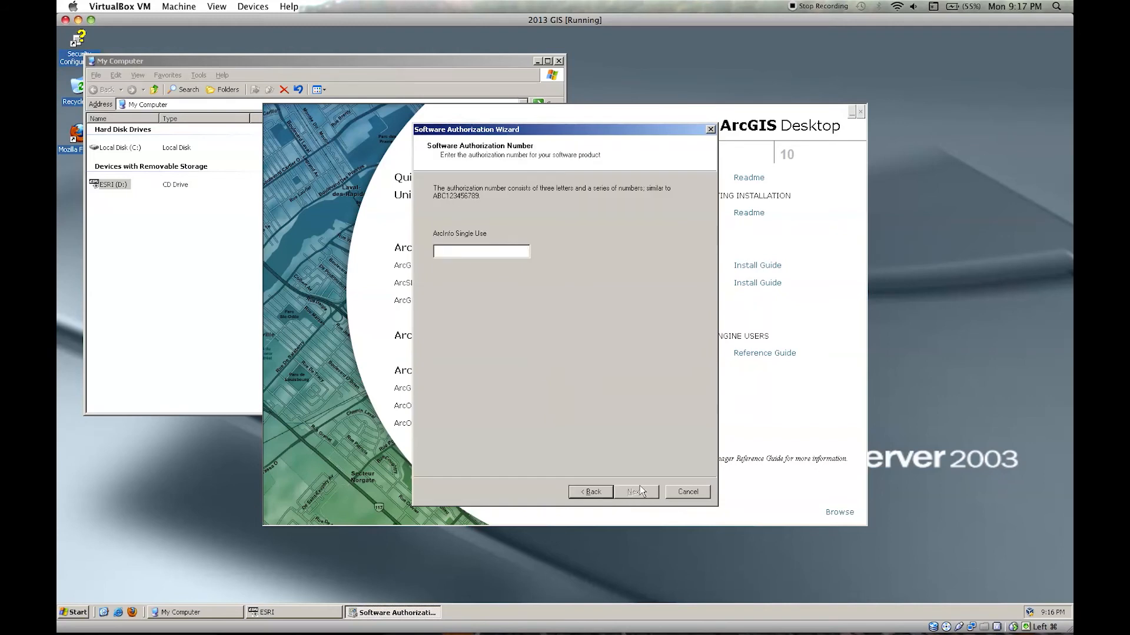
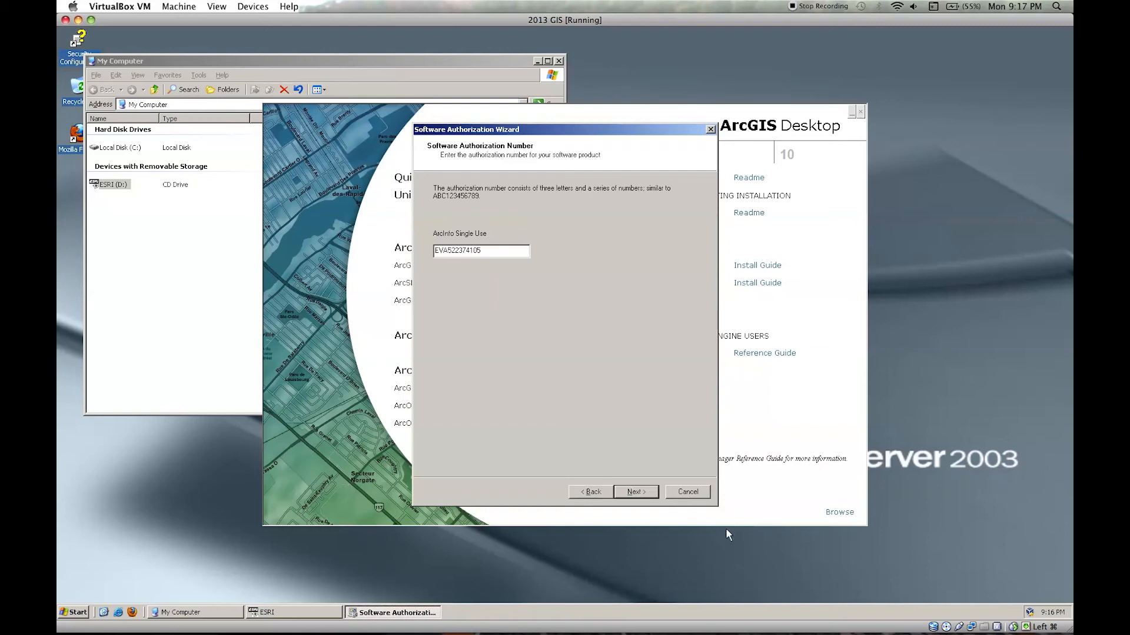
{"action": "left_click", "coordinate": [653, 492]}
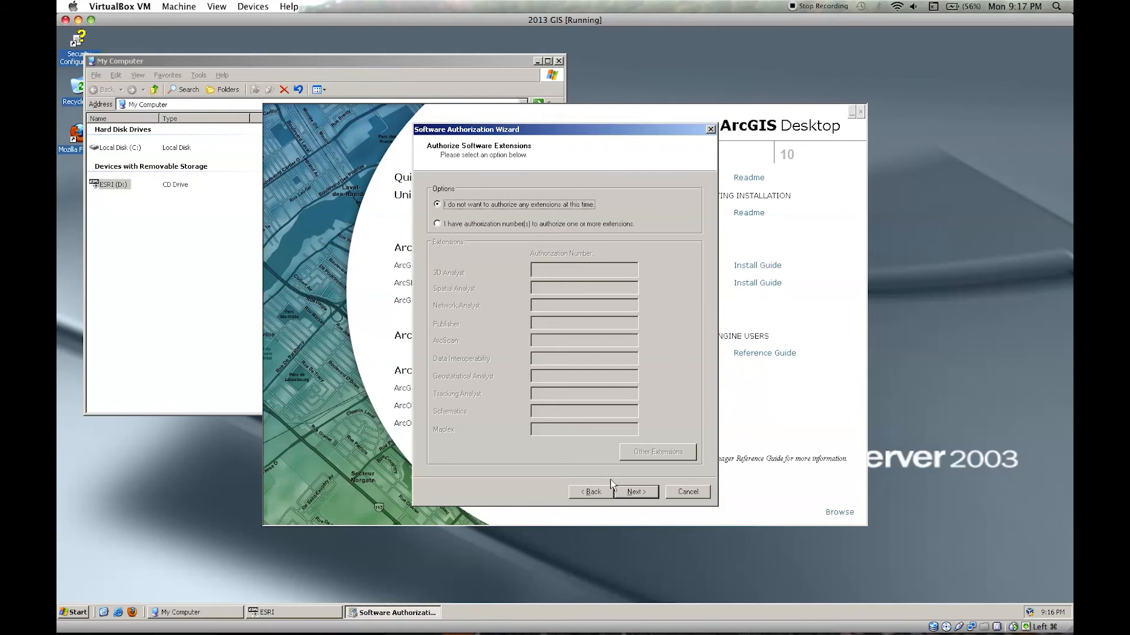
Continue with 'I do not want to authorize any extensions' to reach the Evaluate Software Extensions page
{"action": "left_click", "coordinate": [633, 495]}
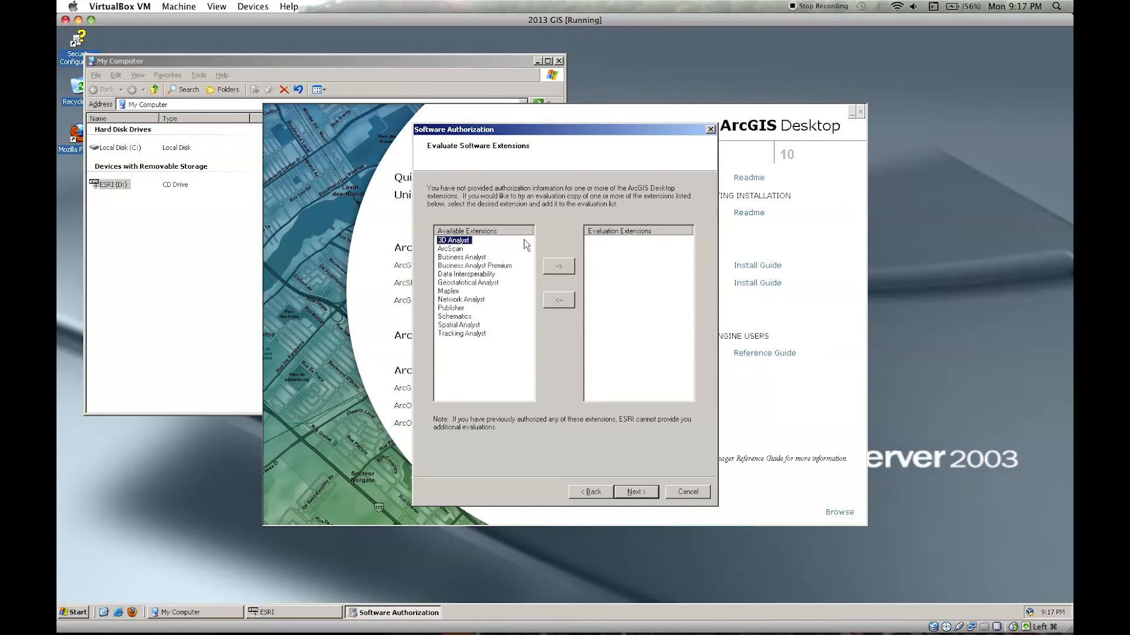
Add 3D Analyst, Network Analyst and Spatial Analyst to the evaluation list
{"action": "left_click", "coordinate": [556, 267]}
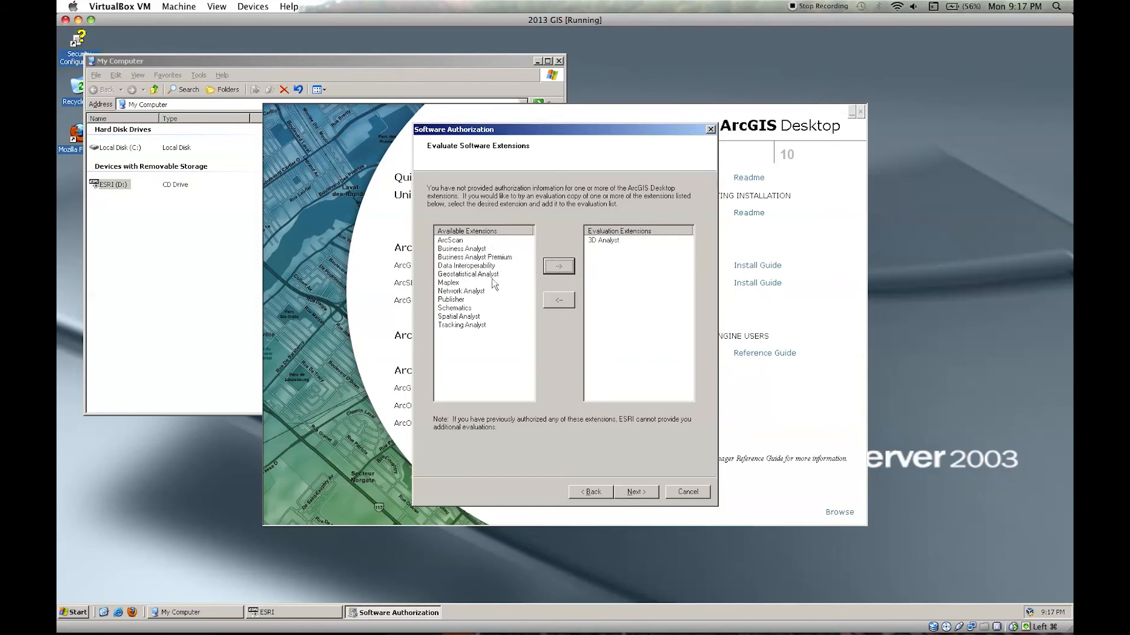
{"action": "left_click", "coordinate": [474, 291]}
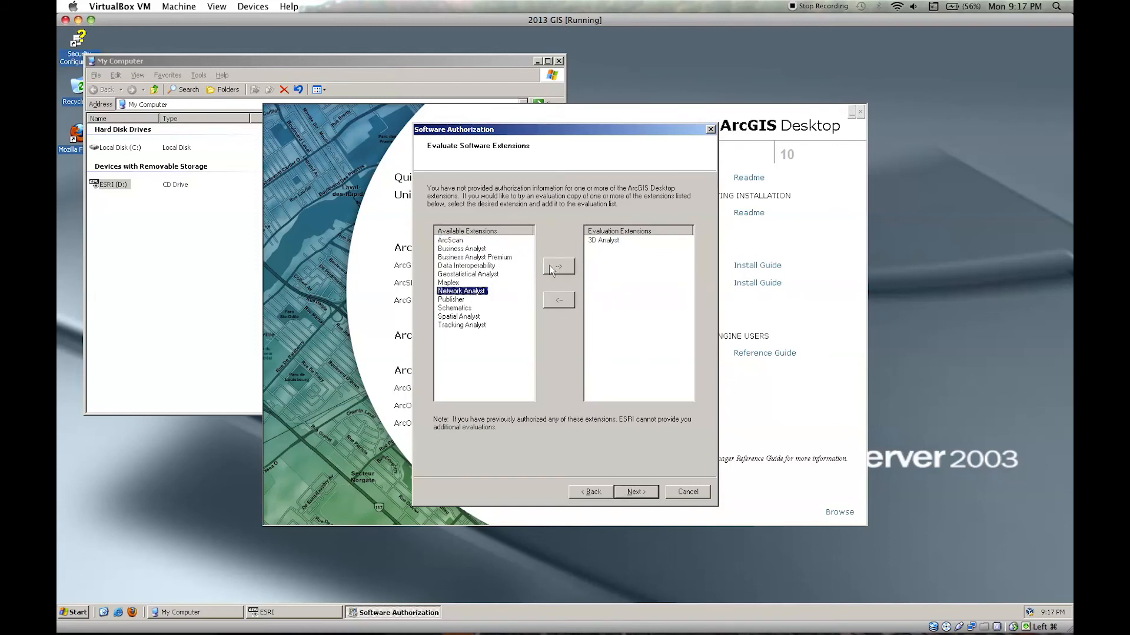
{"action": "left_click", "coordinate": [553, 267]}
{"action": "left_click", "coordinate": [474, 308]}
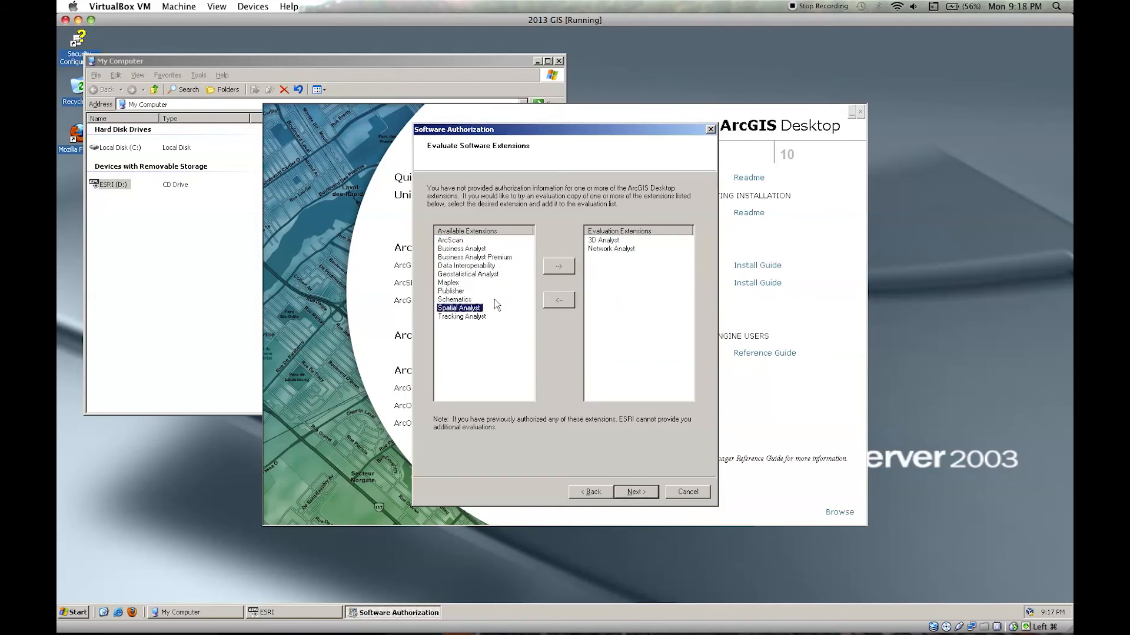
{"action": "left_click", "coordinate": [560, 269]}
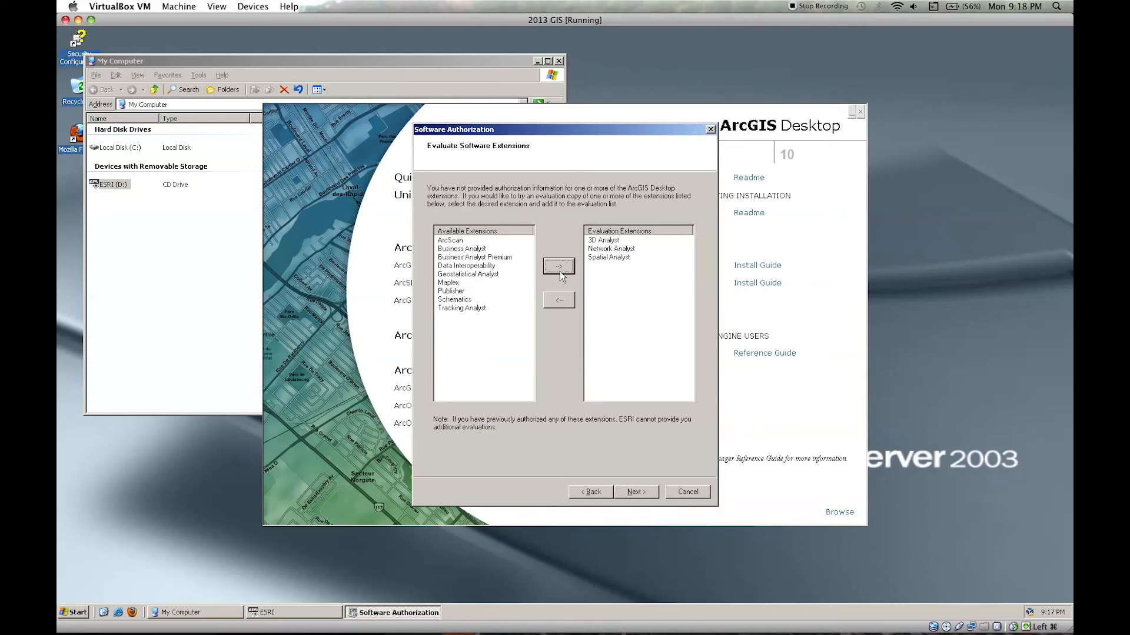
Add the remaining extensions, ArcScan through Tracking Analyst, to evaluation and start authorizing
{"action": "left_click", "coordinate": [473, 241]}
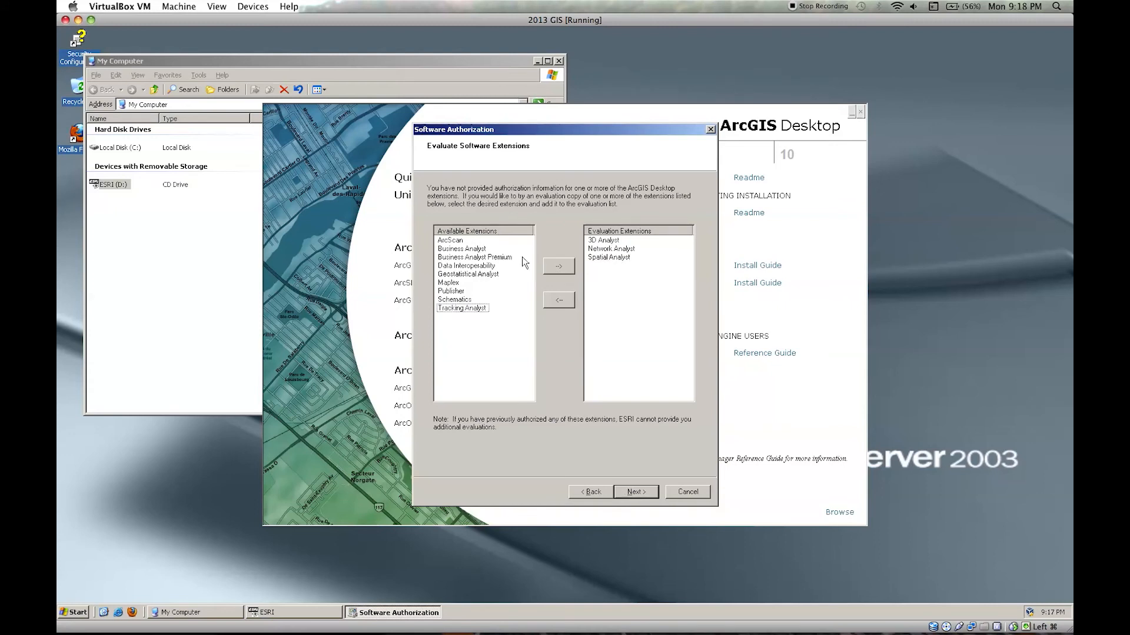
{"action": "left_click", "coordinate": [456, 240]}
{"action": "left_click", "coordinate": [460, 310], "text": "shift"}
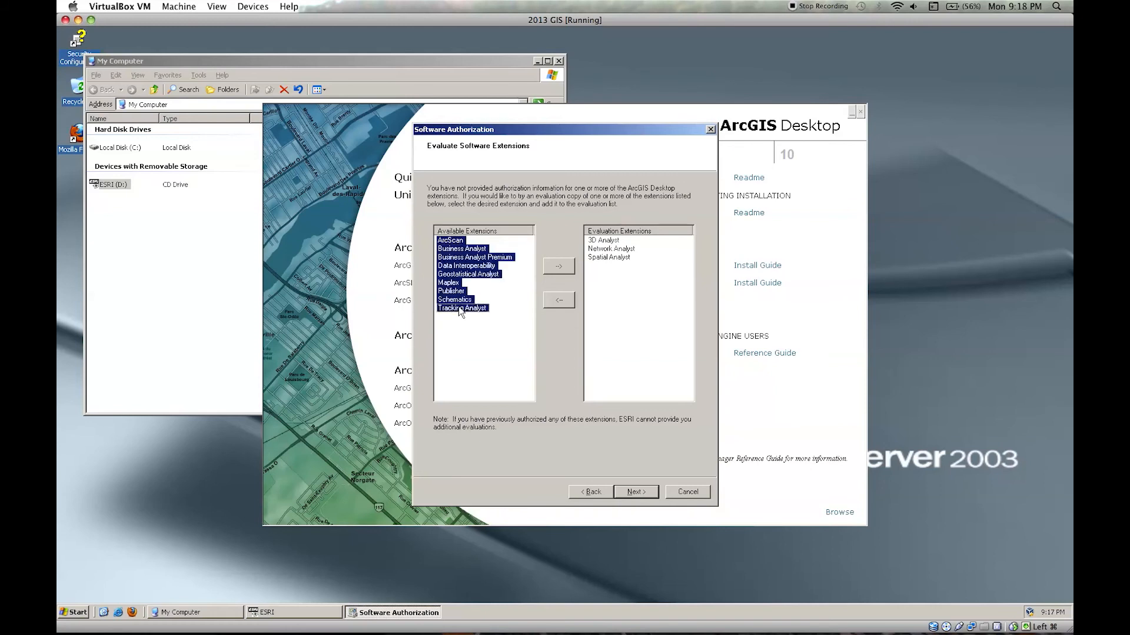
{"action": "left_click", "coordinate": [569, 271]}
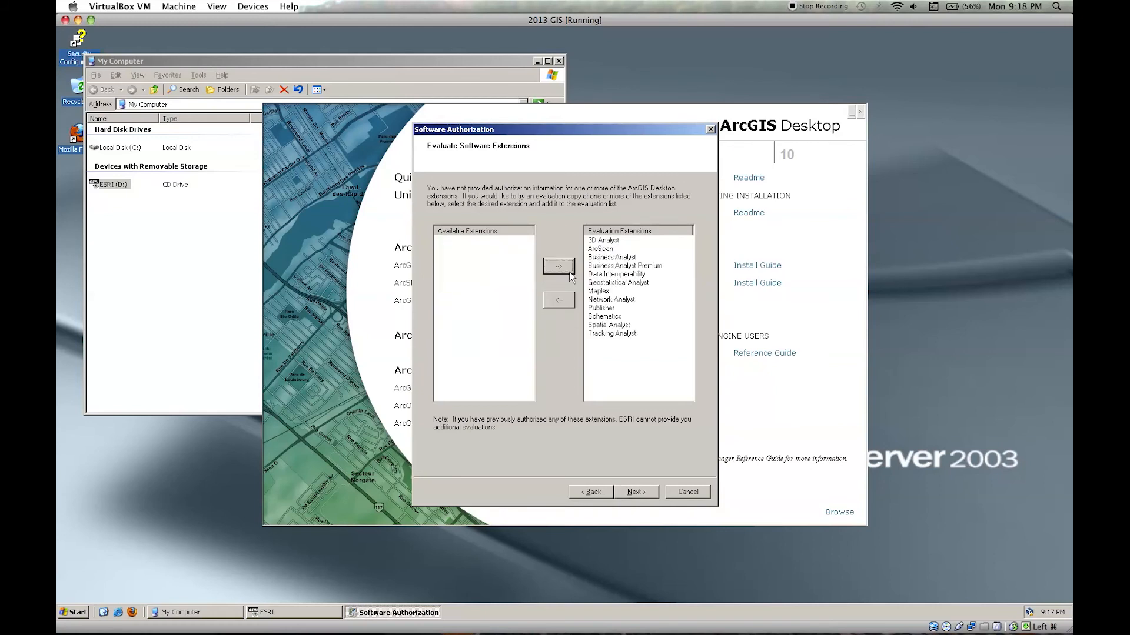
{"action": "left_click", "coordinate": [648, 492]}
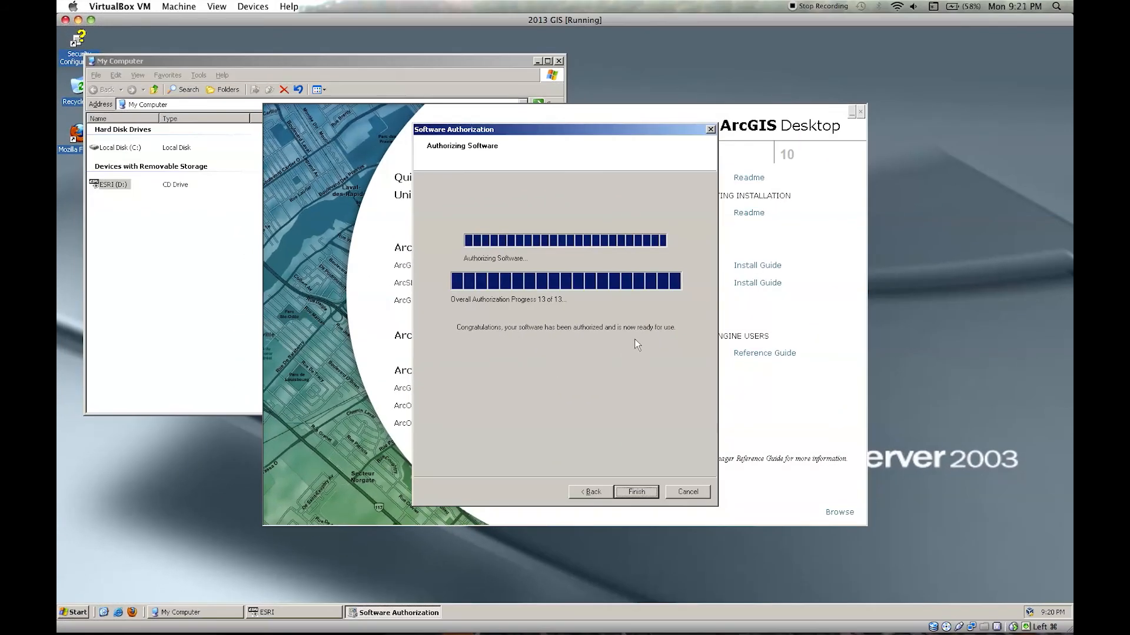
Finish the authorization once all 13 of 13 items complete
{"action": "left_click", "coordinate": [633, 494]}
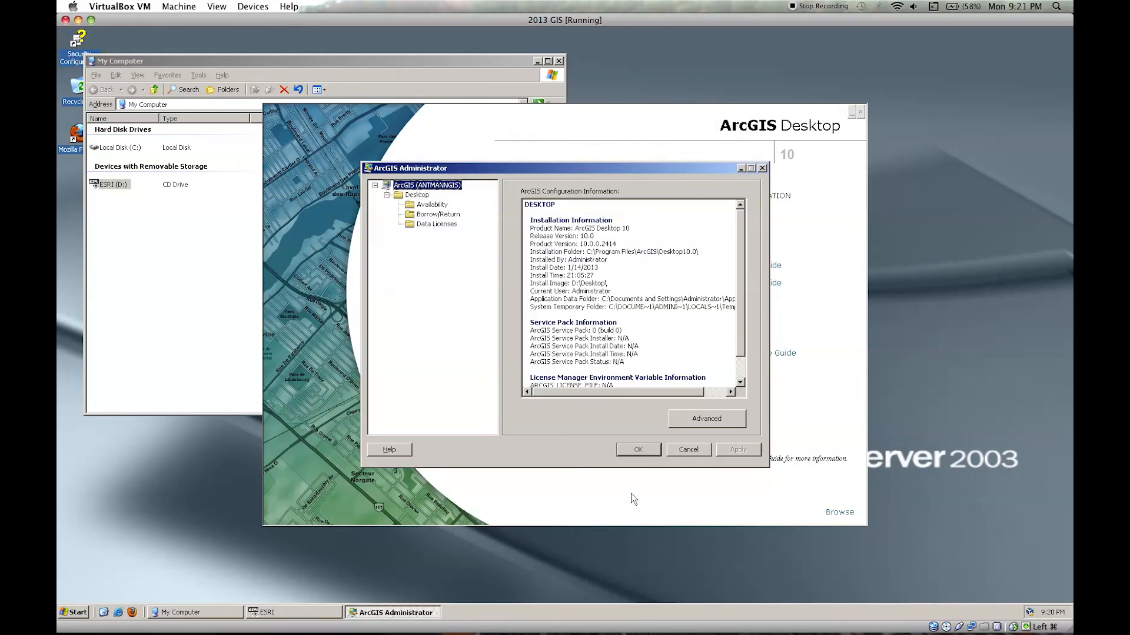
Close ArcGIS Administrator with OK, then close the ArcGIS Desktop launcher and My Computer windows
{"action": "left_click", "coordinate": [637, 449]}
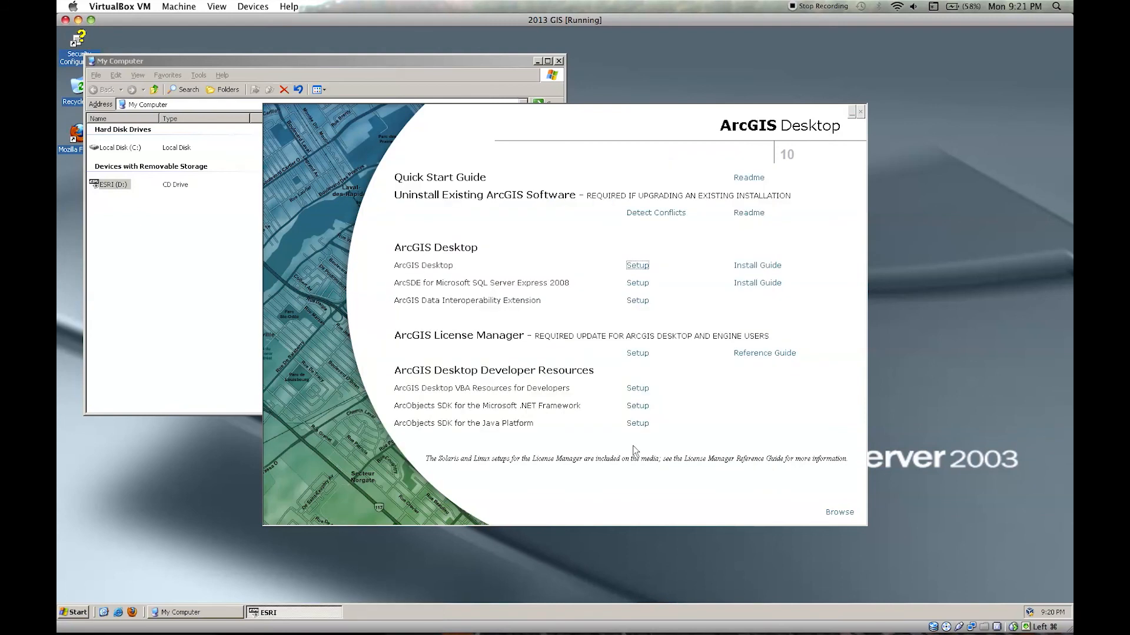
{"action": "left_click", "coordinate": [861, 113]}
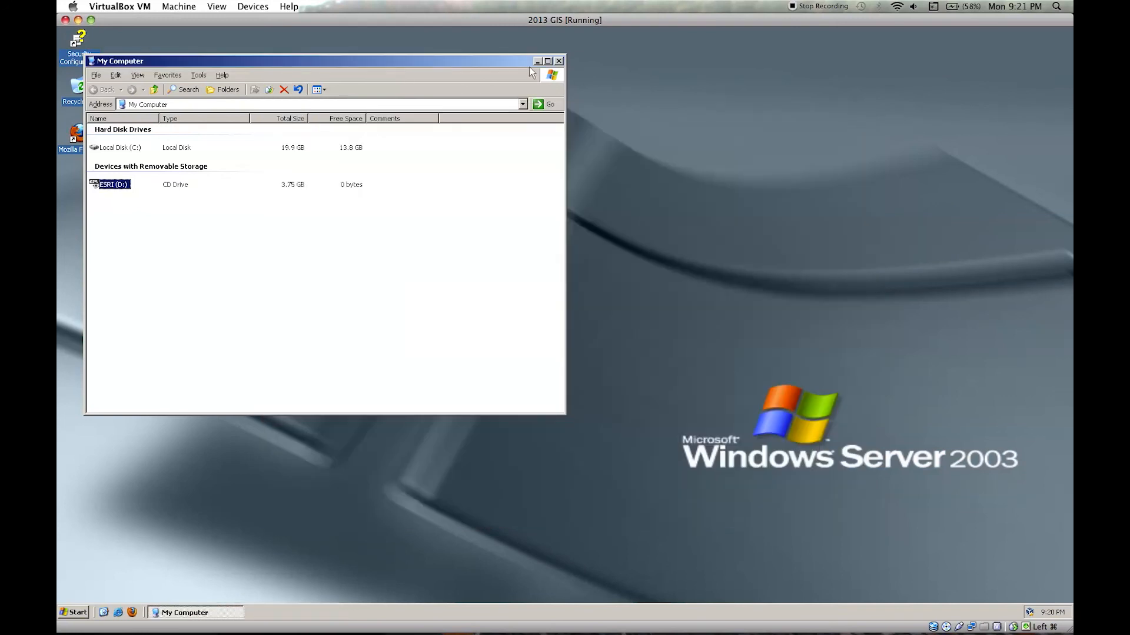
{"action": "left_click", "coordinate": [559, 61]}
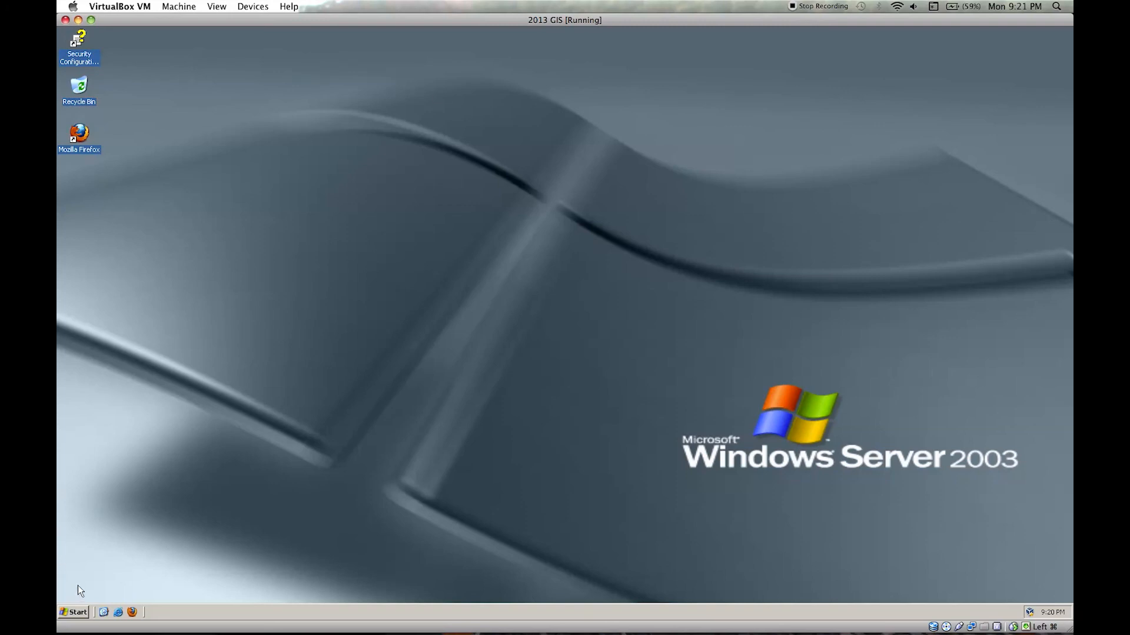
Start ArcMap 10 from the ArcGIS program group in the Start menu
{"action": "left_click", "coordinate": [73, 612]}
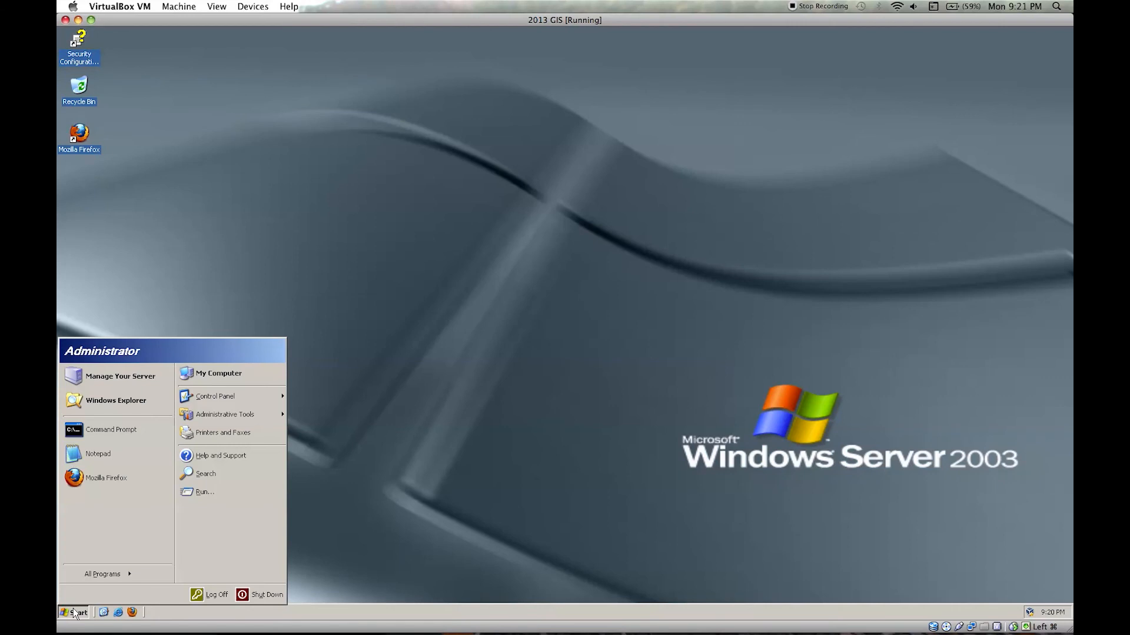
{"action": "mouse_move", "coordinate": [97, 574]}
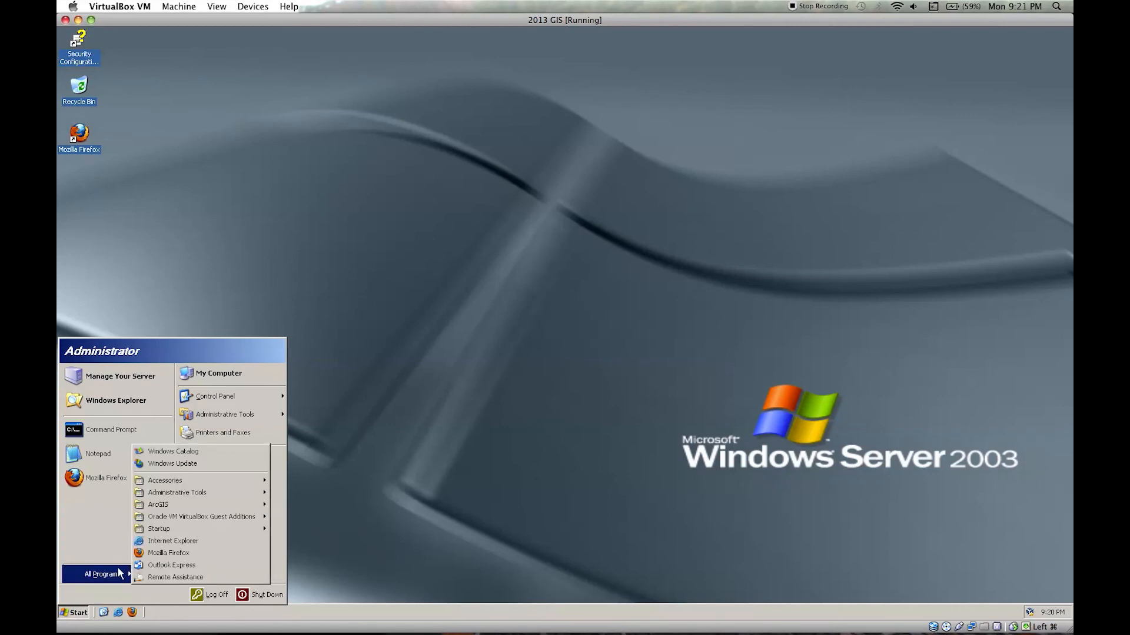
{"action": "mouse_move", "coordinate": [227, 510]}
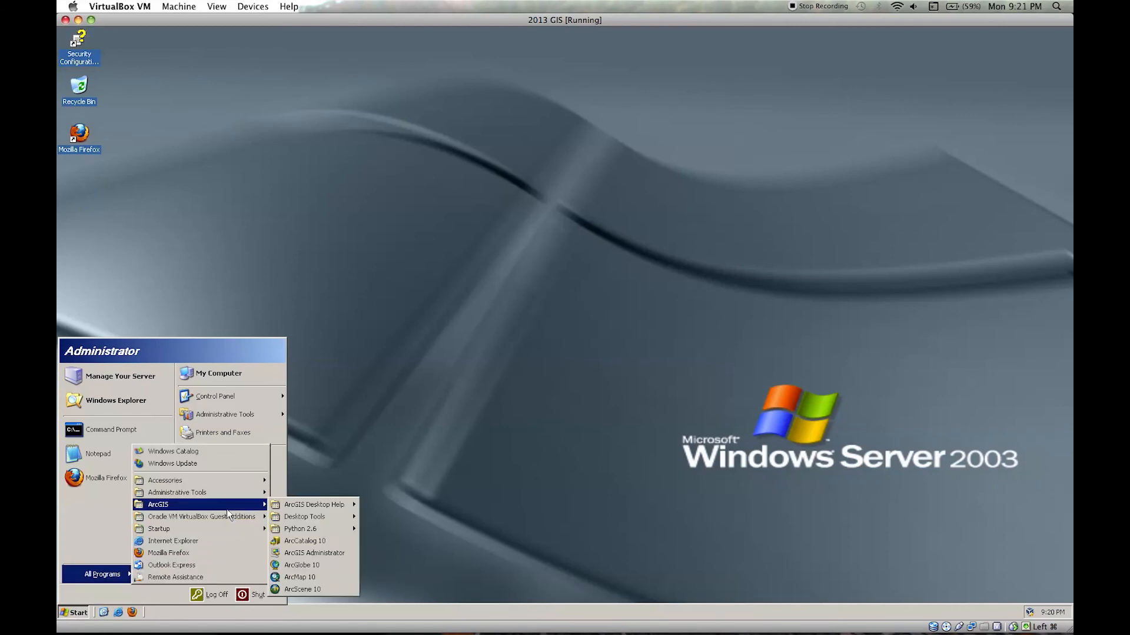
{"action": "left_click", "coordinate": [321, 579]}
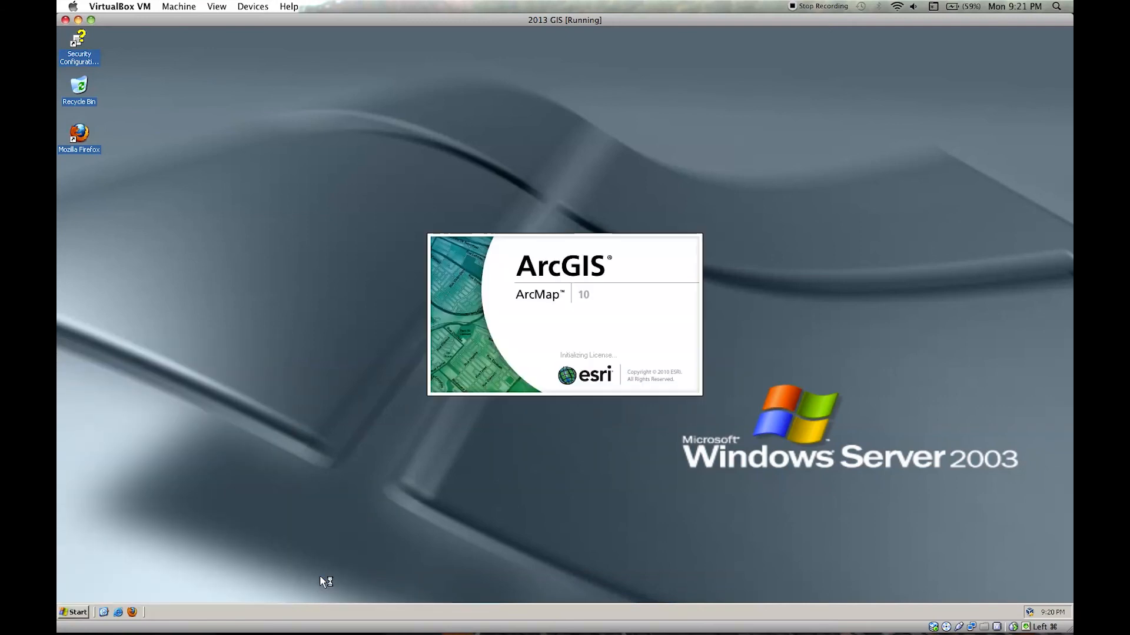